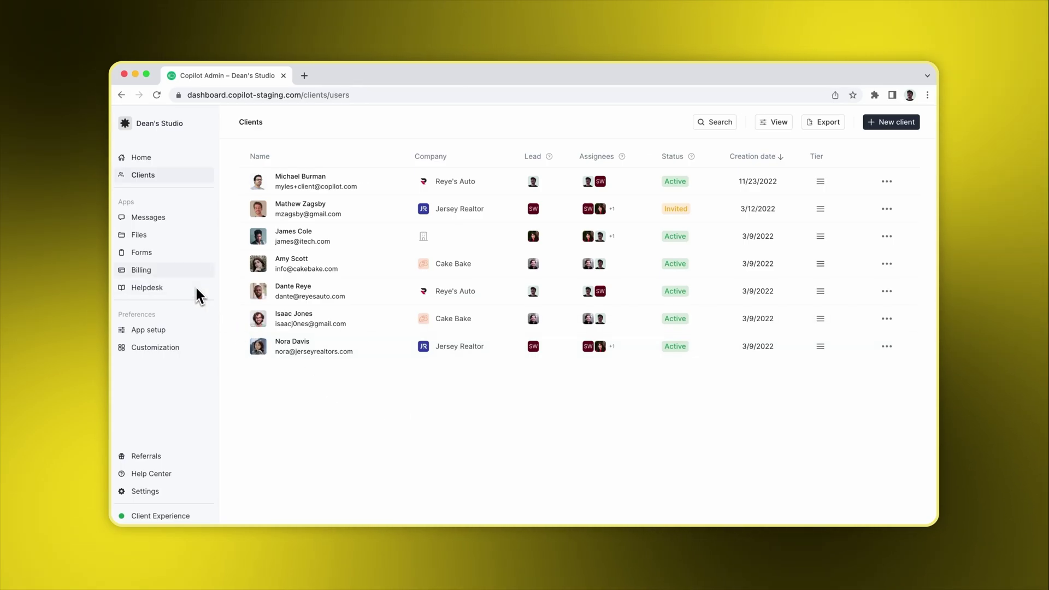
- Open the Forms page from the left sidebar to see the four forms
{"action": "left_click", "coordinate": [194, 252]}
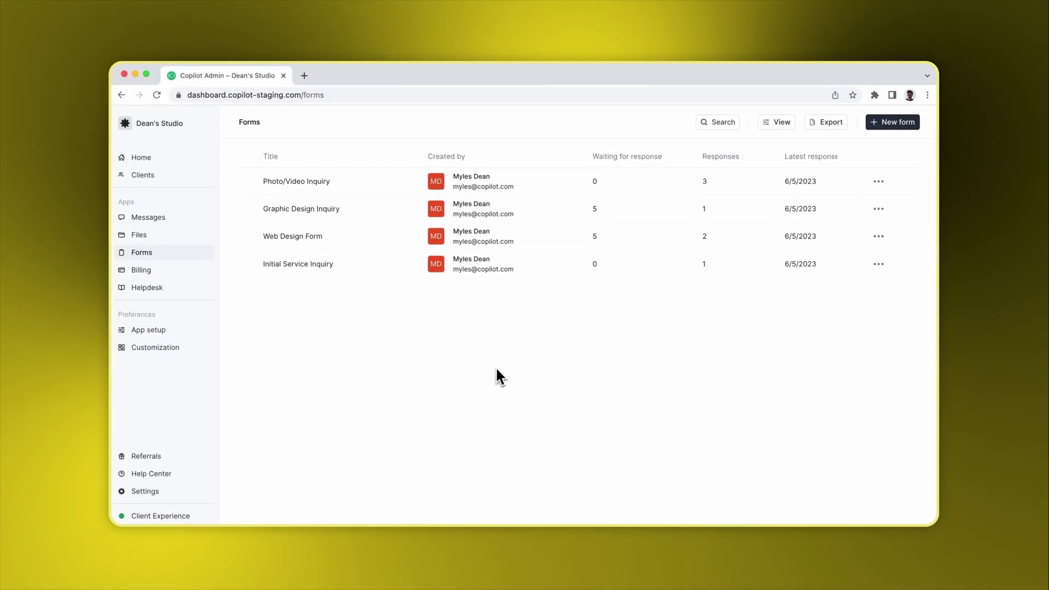
- Delete the second client's empty response from the Web Design Form
{"action": "left_click", "coordinate": [316, 239]}
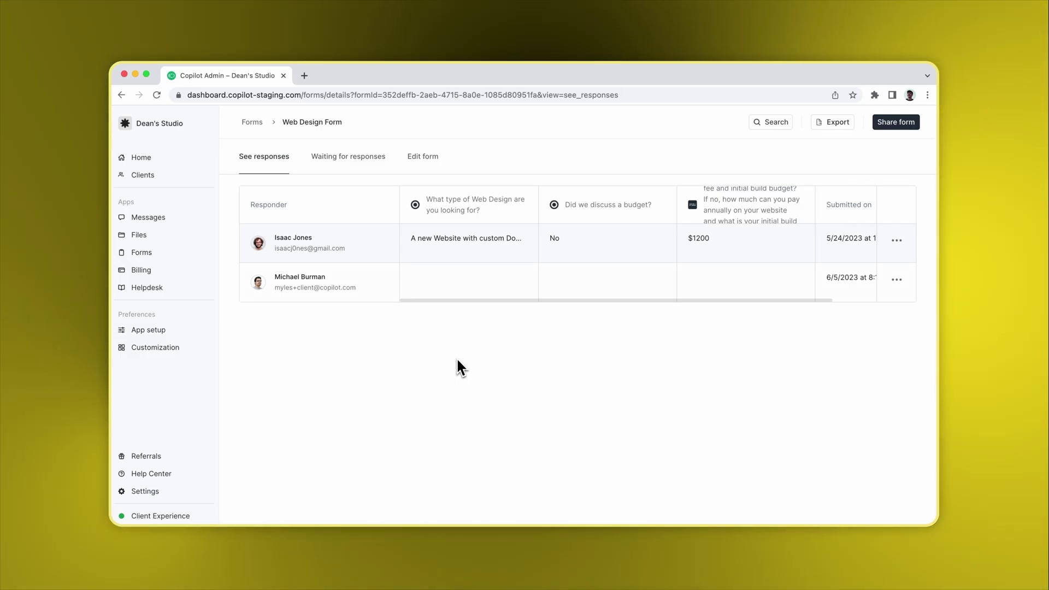
{"action": "left_click", "coordinate": [896, 280]}
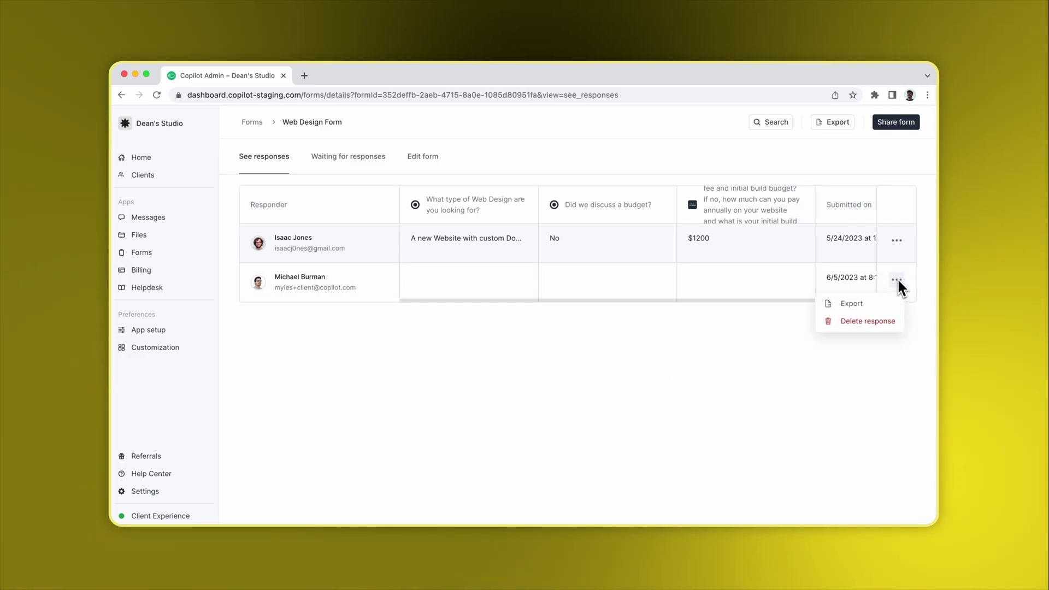
{"action": "left_click", "coordinate": [870, 320]}
{"action": "left_click", "coordinate": [620, 332]}
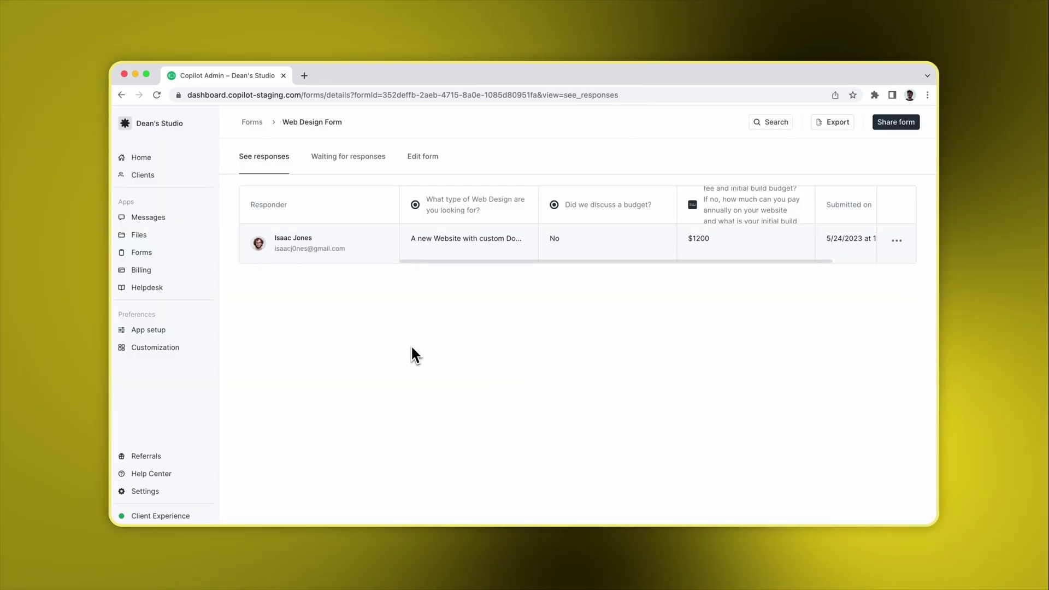
- Check which clients are still listed under Waiting for responses
{"action": "left_click", "coordinate": [361, 156]}
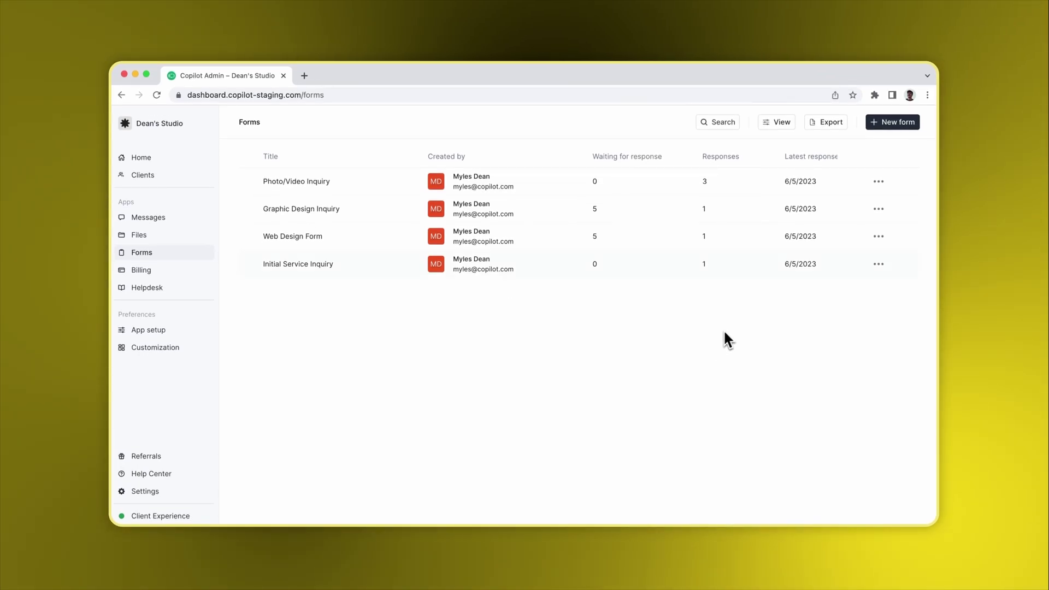
- Start a new form titled 'Onboarding', visible only to clients it is sent to
{"action": "left_click", "coordinate": [887, 124]}
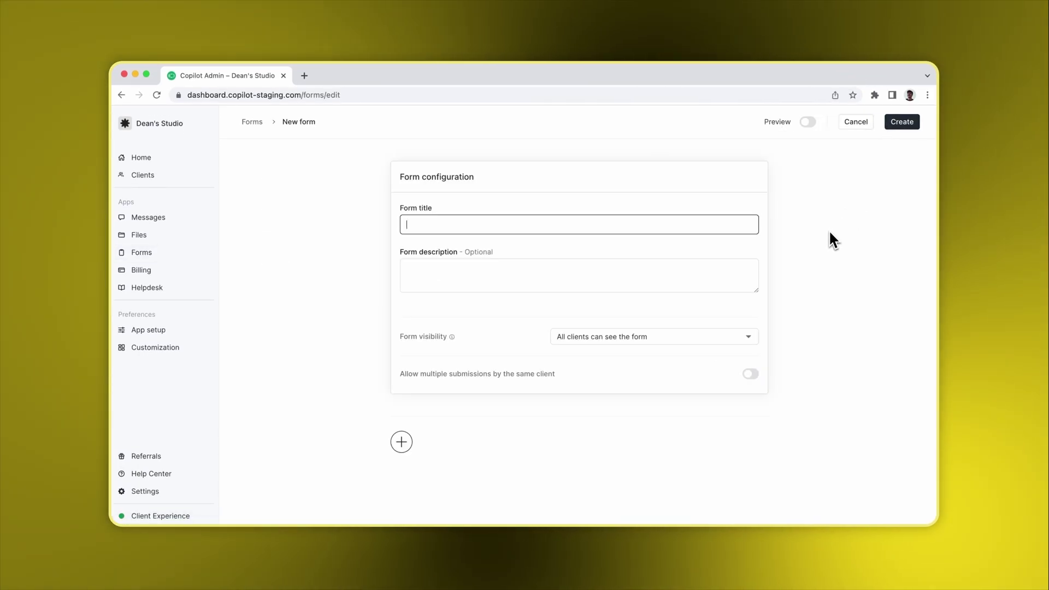
{"action": "type", "text": "Onboarding"}
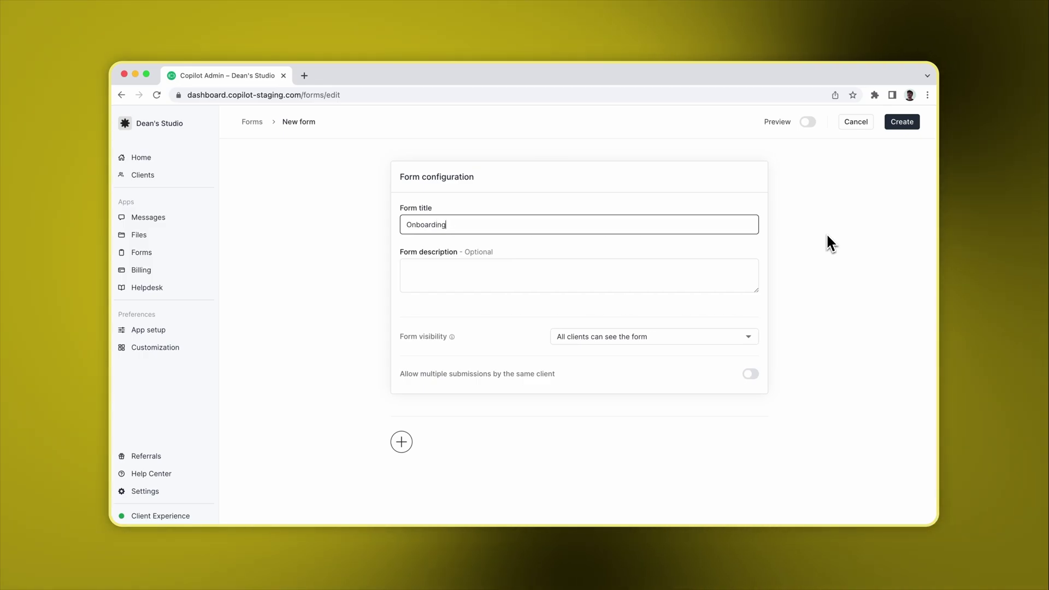
{"action": "left_click", "coordinate": [748, 336]}
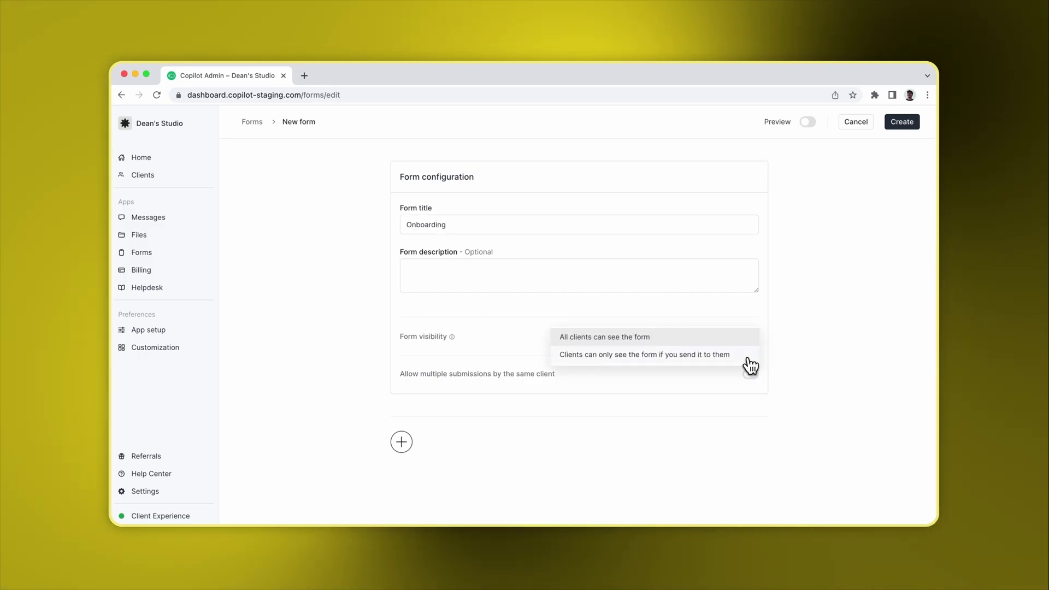
{"action": "left_click", "coordinate": [747, 356]}
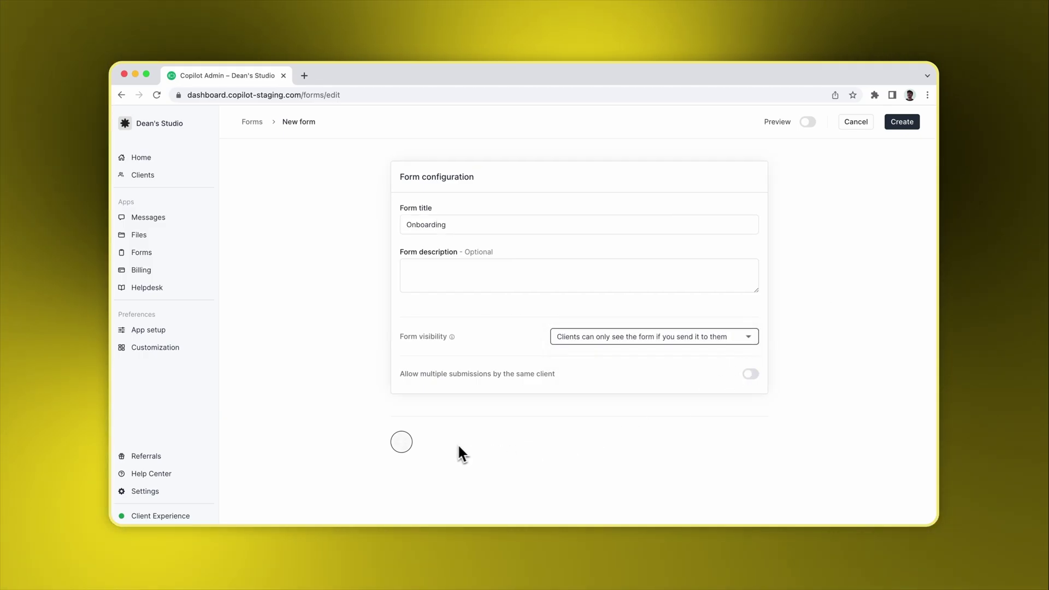
{"action": "left_click", "coordinate": [410, 443]}
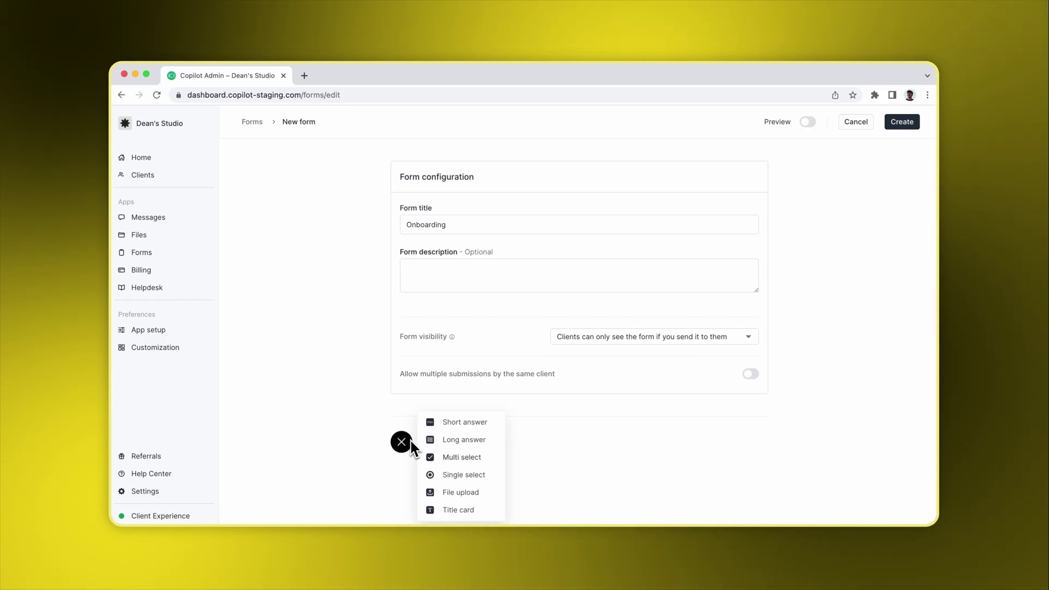
- Add a required file upload question titled 'Company Logo'
{"action": "left_click", "coordinate": [444, 492]}
{"action": "type", "text": "Compa"}
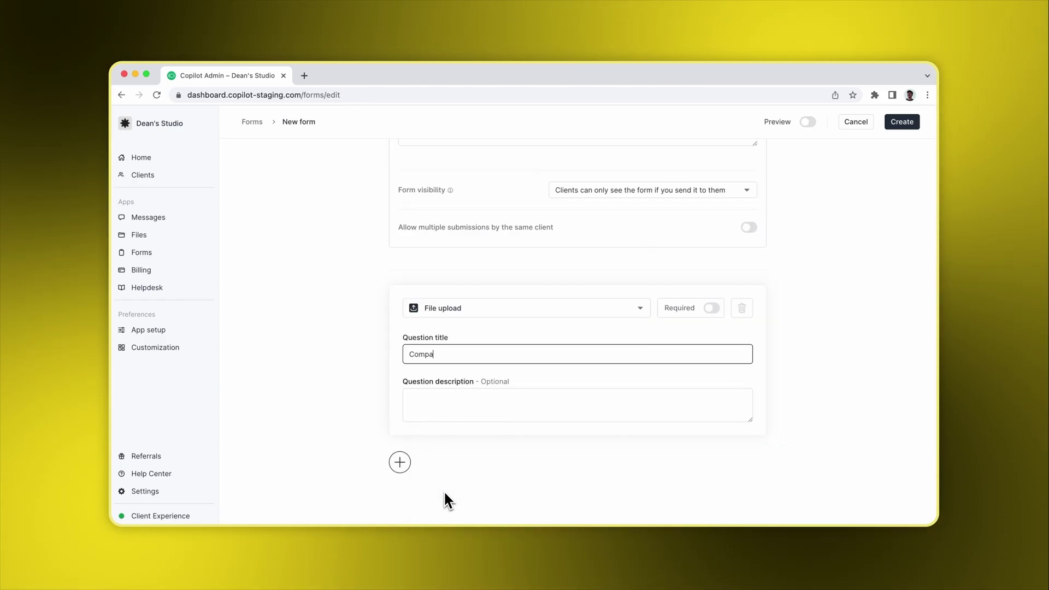
{"action": "type", "text": "ny Logo"}
{"action": "left_click", "coordinate": [711, 308]}
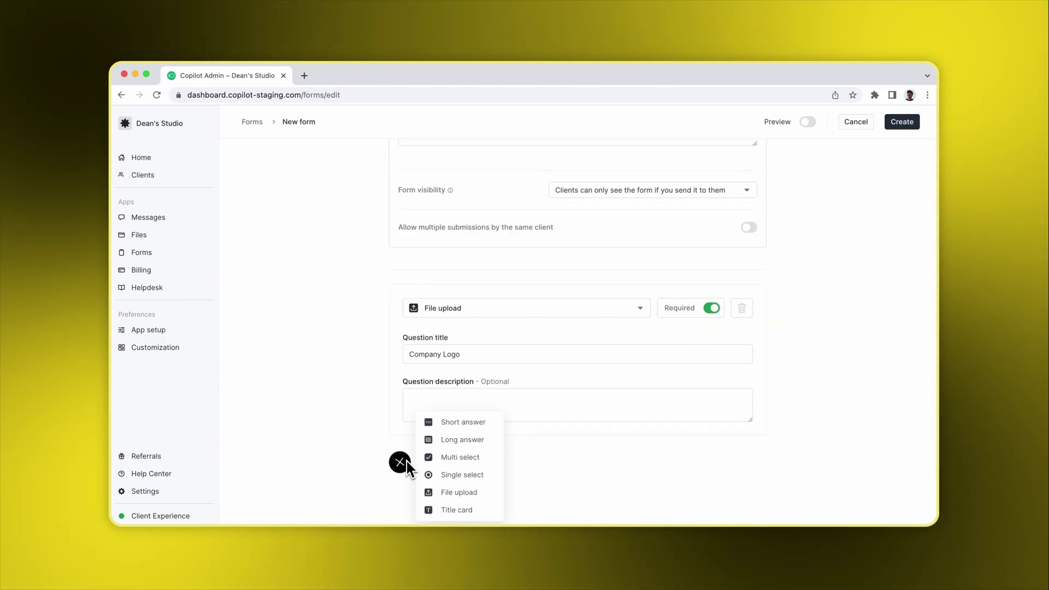
- Add single-select 'When would you like to begin this project?' with This month, Next month, and a third choice
{"action": "left_click", "coordinate": [436, 475]}
{"action": "type", "text": "When would you like to begin this p"}
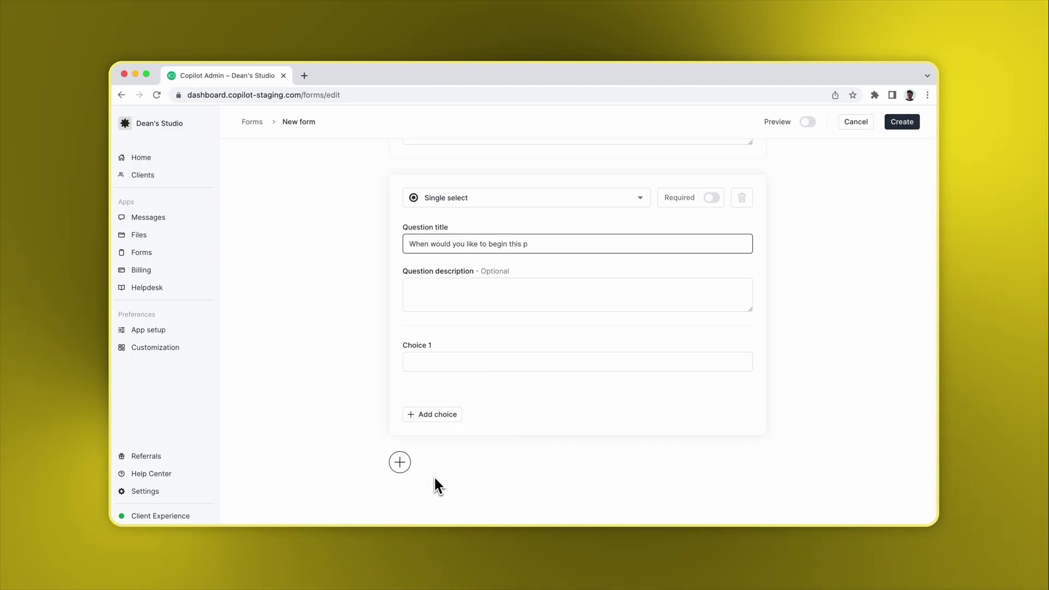
{"action": "type", "text": "roject?"}
{"action": "left_click", "coordinate": [516, 368]}
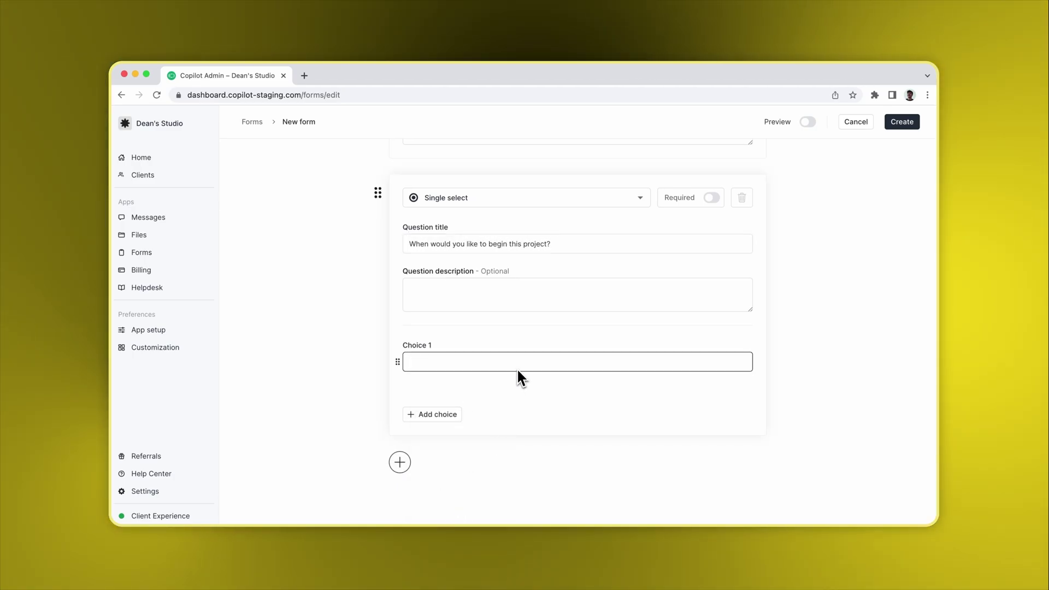
{"action": "type", "text": "This month"}
{"action": "left_click", "coordinate": [453, 414]}
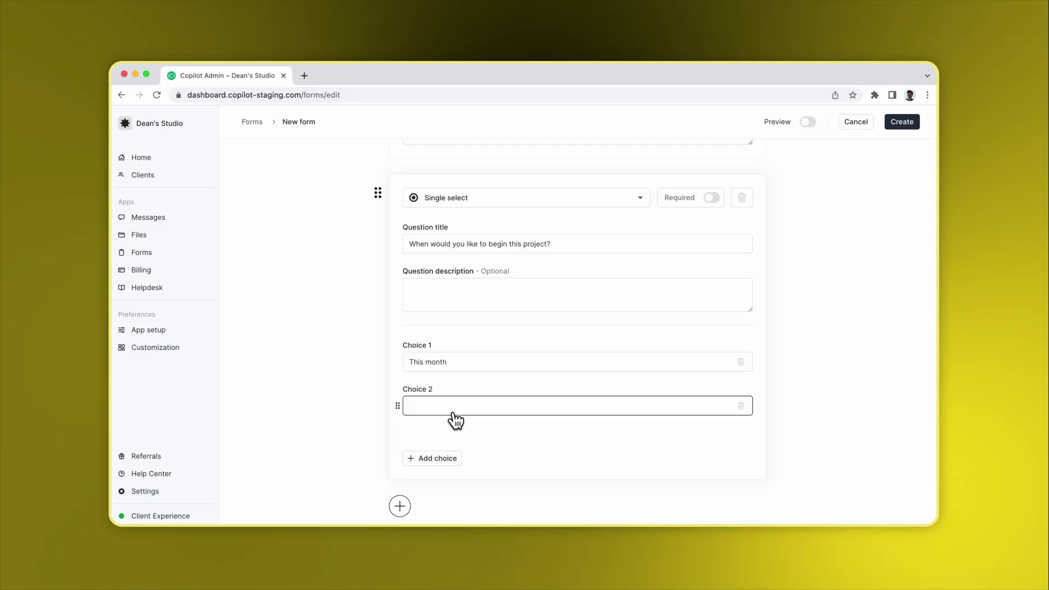
{"action": "type", "text": "Next month"}
{"action": "left_click", "coordinate": [438, 457]}
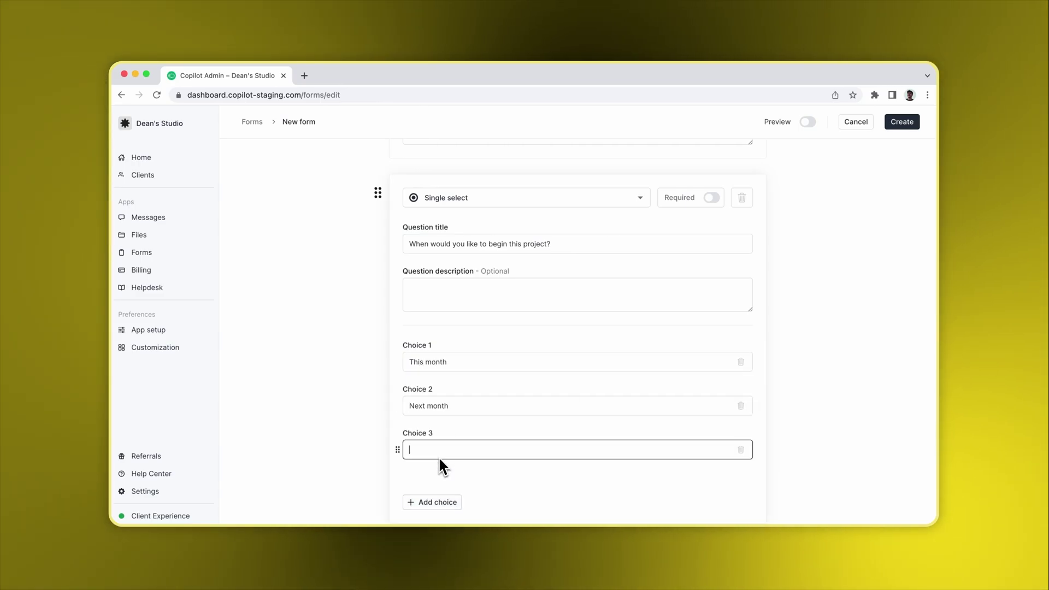
- Finish the start-date choices with 'Later this year'; add multi-select 'What is your objective?' (Increase Sales, Reduce Cost, Improve SEO)
{"action": "type", "text": "Later this year"}
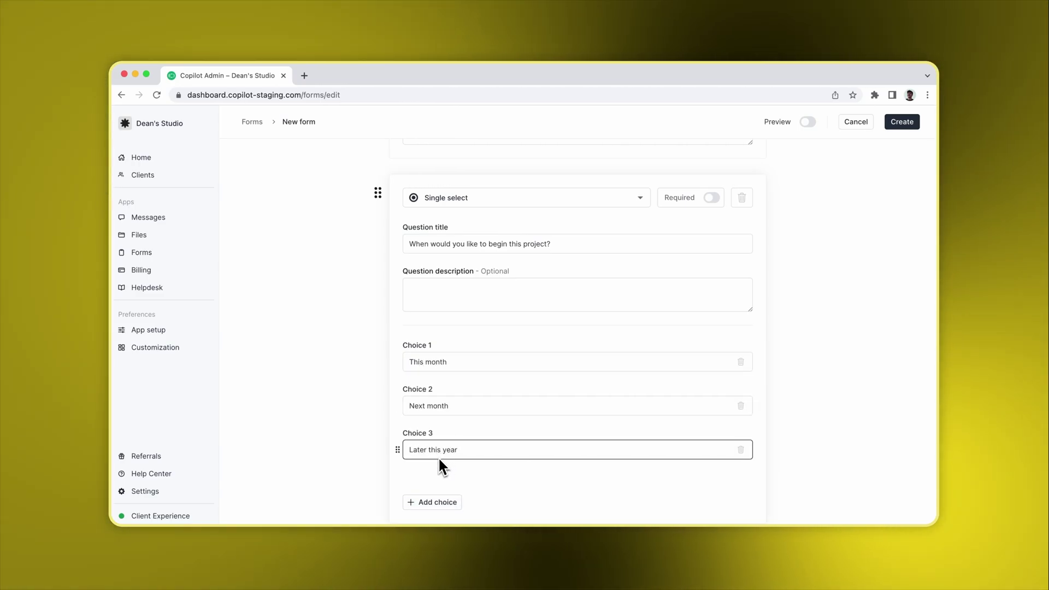
{"action": "scroll", "coordinate": [438, 457], "scroll_direction": "down", "scroll_amount": 2}
{"action": "left_click", "coordinate": [399, 462]}
{"action": "left_click", "coordinate": [428, 459]}
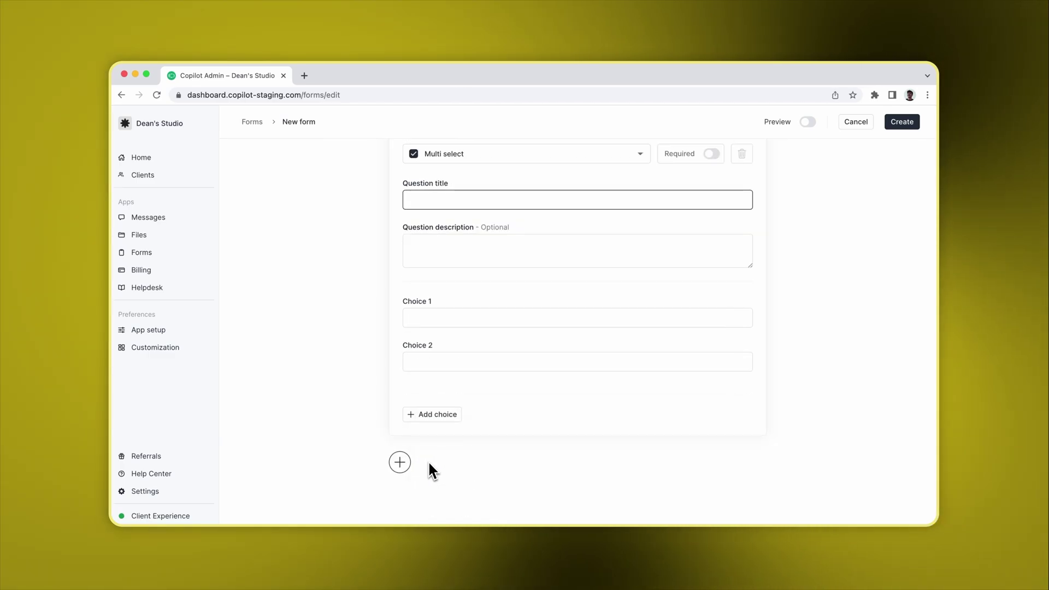
{"action": "type", "text": "What is your objective?"}
{"action": "left_click", "coordinate": [482, 319]}
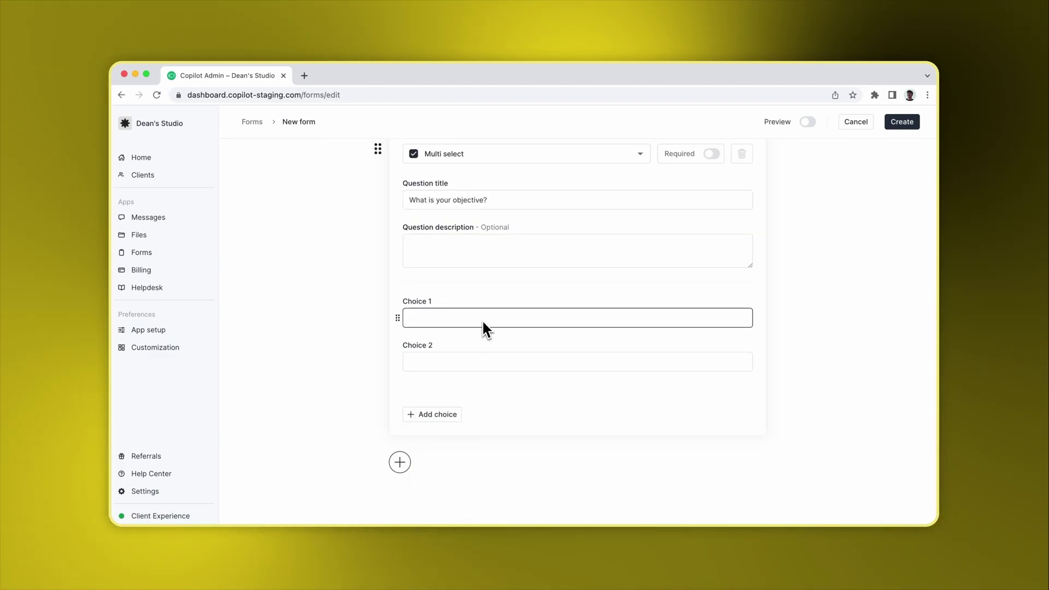
{"action": "type", "text": "Increase Sales"}
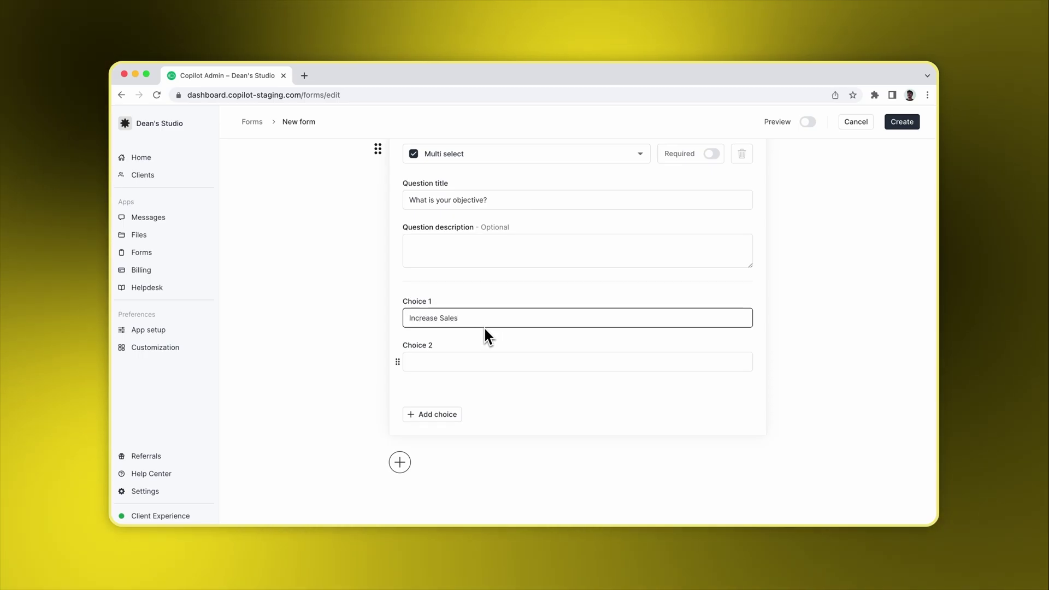
{"action": "left_click", "coordinate": [482, 360]}
{"action": "type", "text": "Reduce Cost"}
{"action": "left_click", "coordinate": [455, 417]}
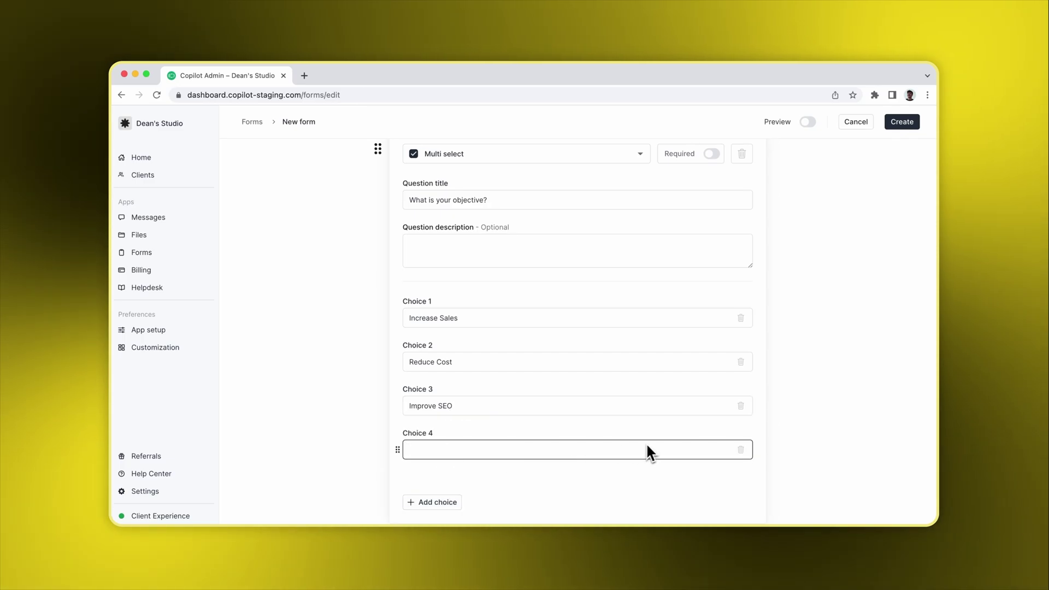
{"action": "left_click", "coordinate": [739, 449]}
{"action": "left_click", "coordinate": [399, 506]}
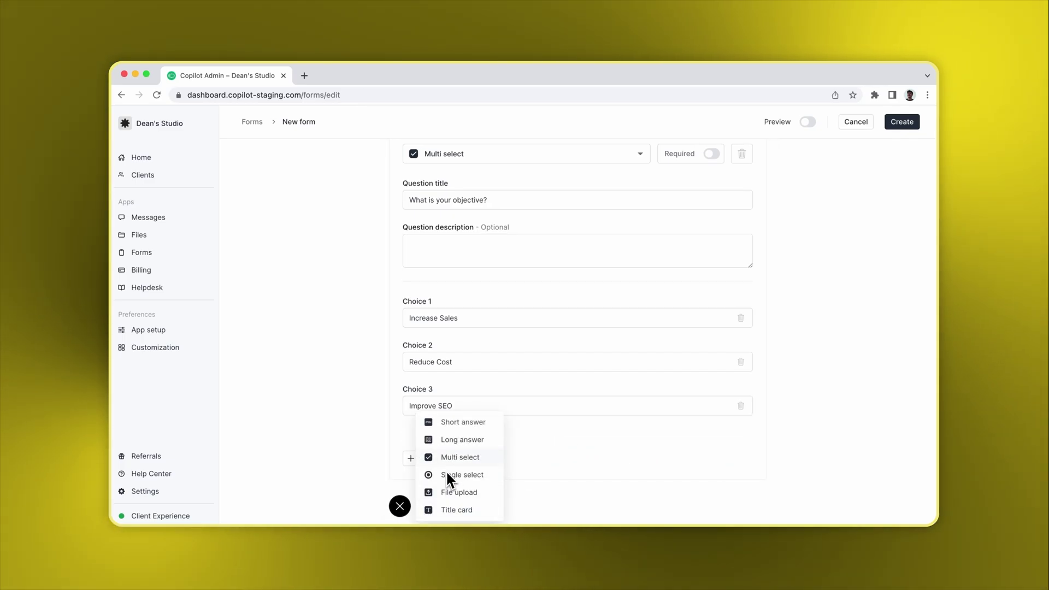
- Add long-answer 'Anything else we need to know?', preview the form, and create Onboarding
{"action": "left_click", "coordinate": [462, 439]}
{"action": "type", "text": "Anything e"}
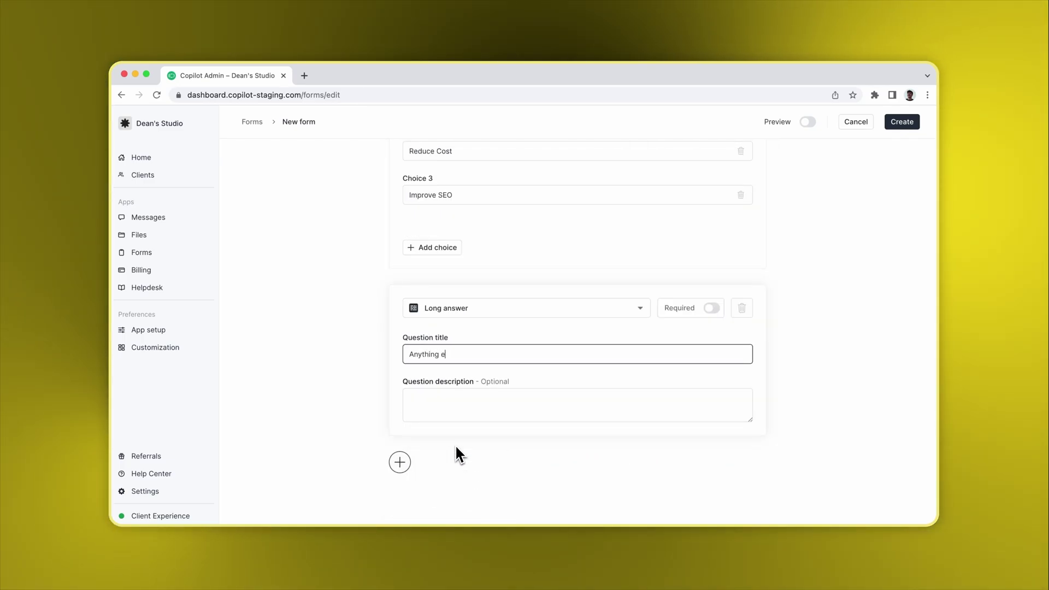
{"action": "type", "text": "lse we need to know?"}
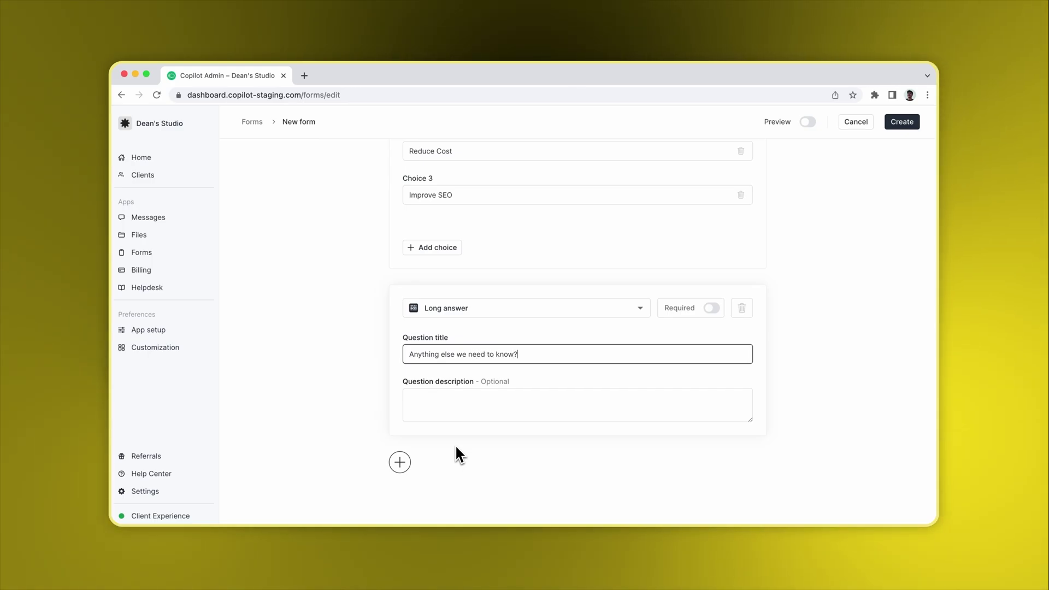
{"action": "left_click", "coordinate": [807, 121]}
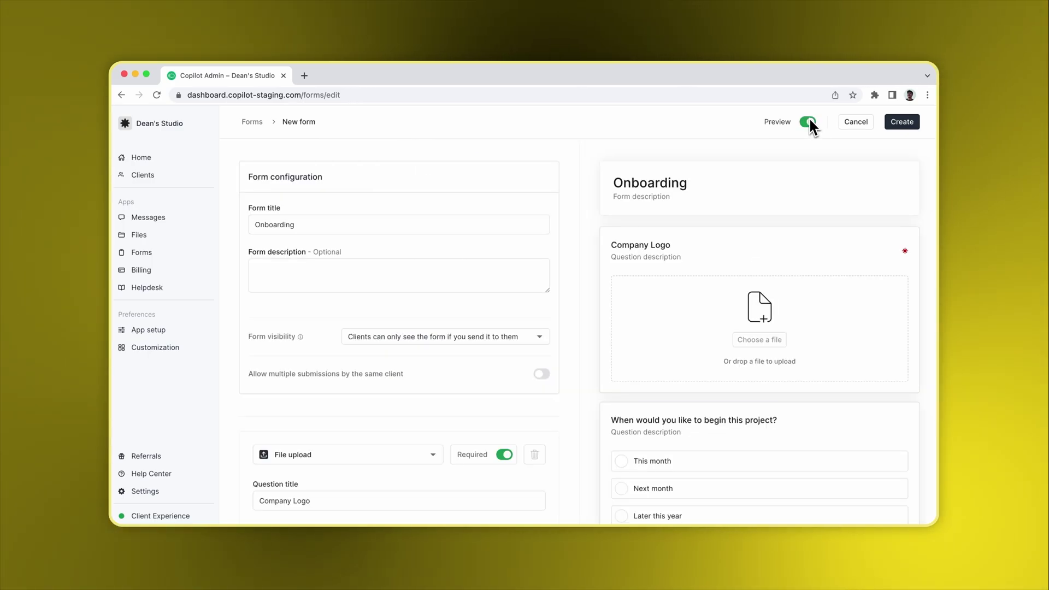
{"action": "scroll", "coordinate": [807, 162], "scroll_direction": "down", "scroll_amount": 5}
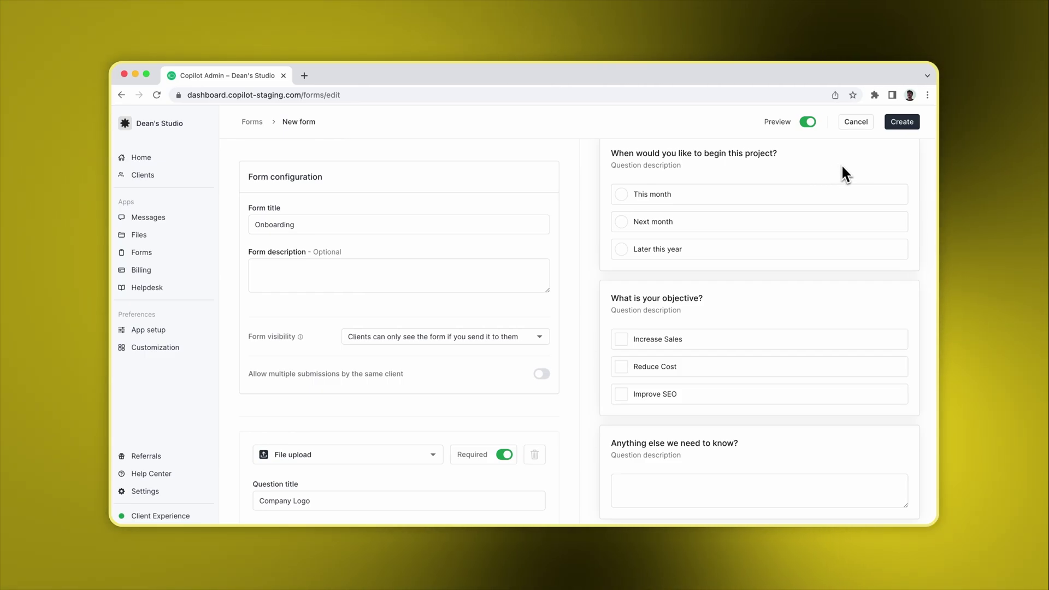
{"action": "left_click", "coordinate": [897, 127]}
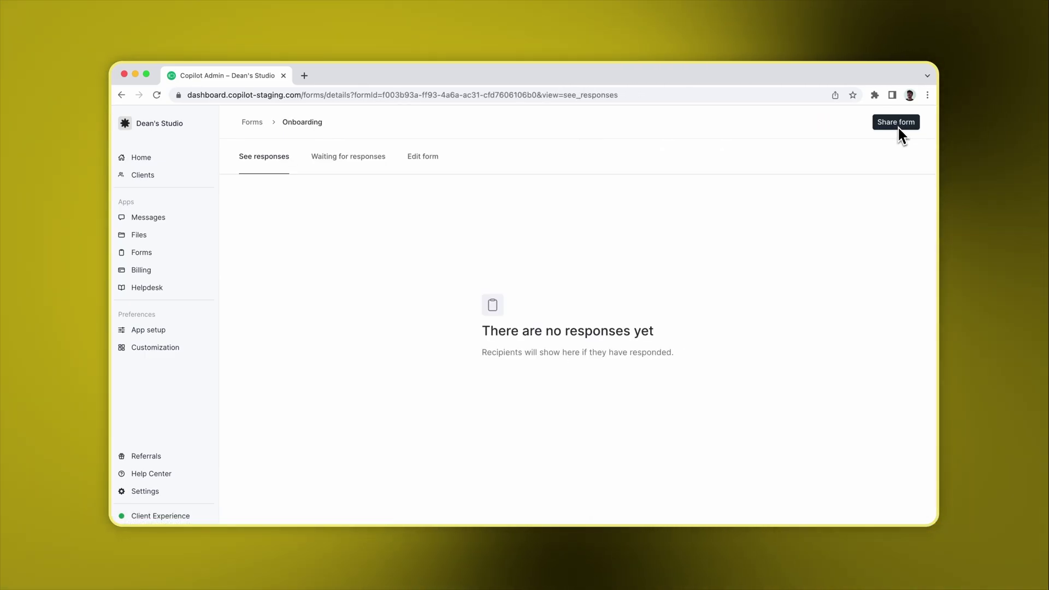
- Send the Onboarding form to one client found by name search
{"action": "left_click", "coordinate": [894, 126]}
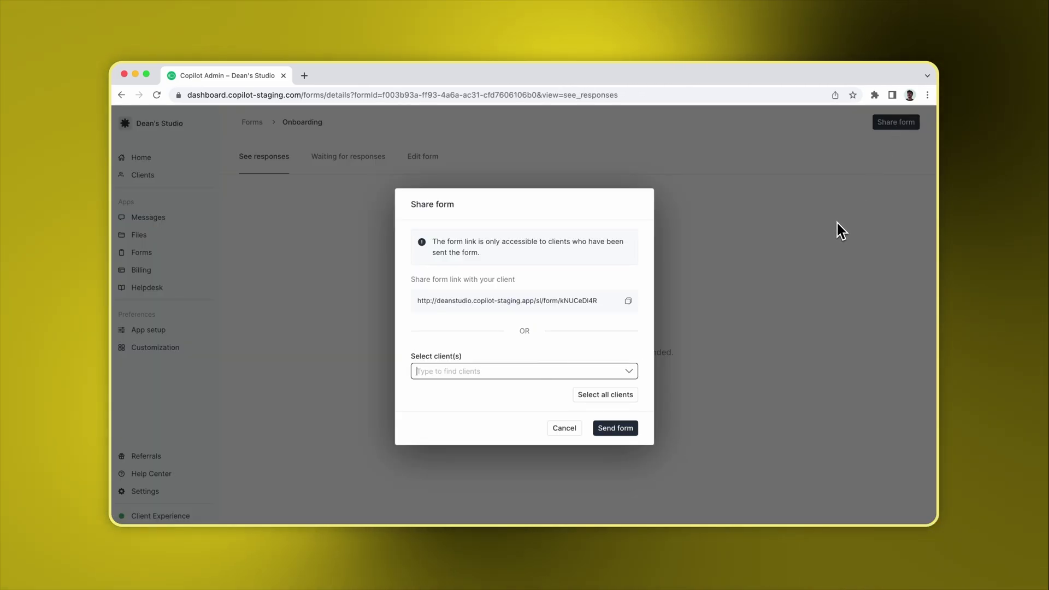
{"action": "key", "text": "Tab"}
{"action": "type", "text": "Isa"}
{"action": "left_click", "coordinate": [585, 398]}
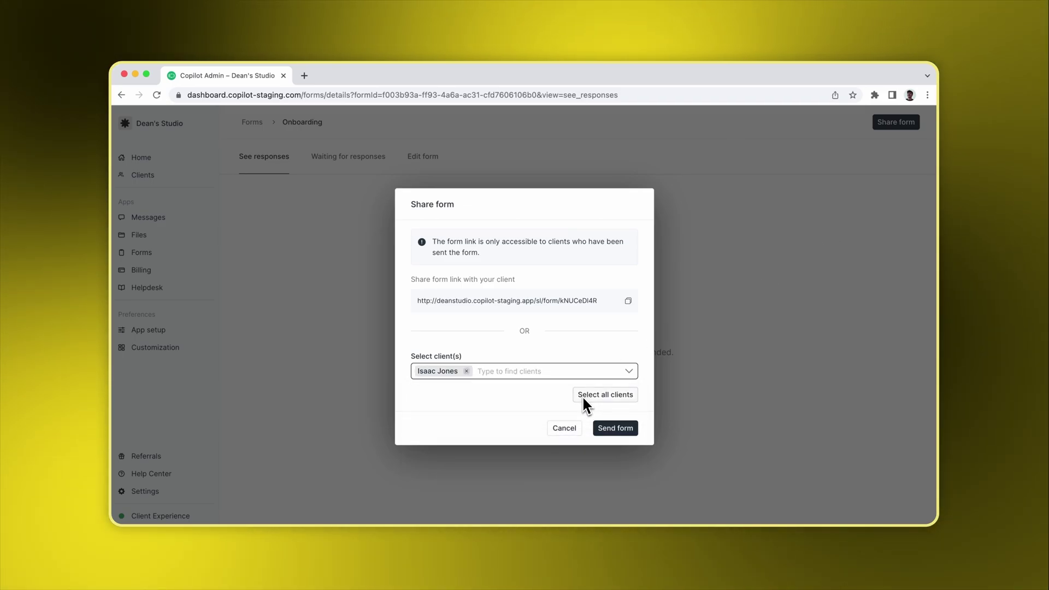
{"action": "left_click", "coordinate": [615, 428]}
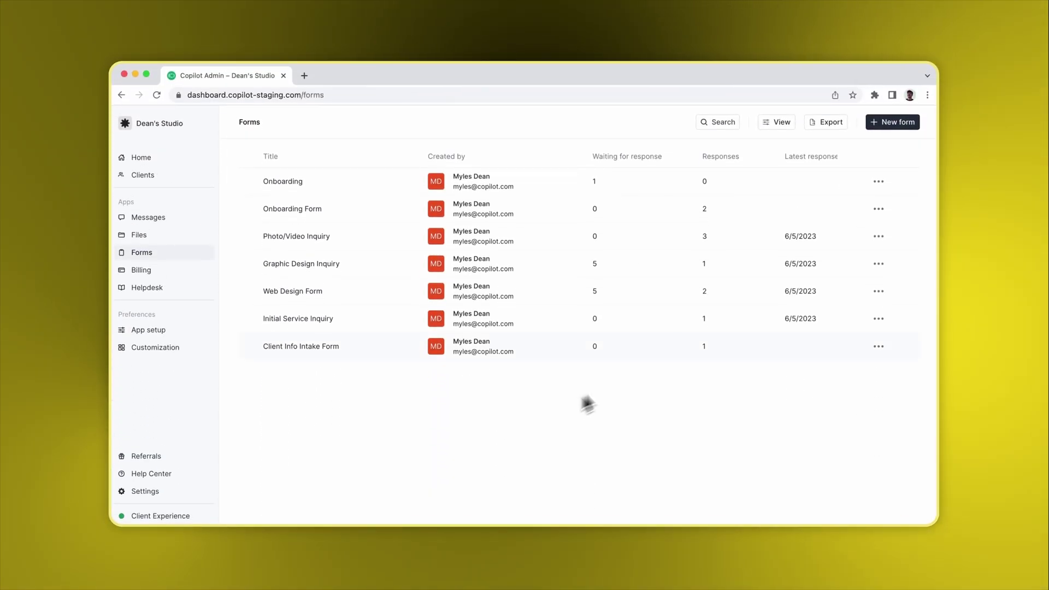
- Start a new form 'Support Request', visible to all clients, allowing multiple submissions
{"action": "left_click", "coordinate": [888, 131]}
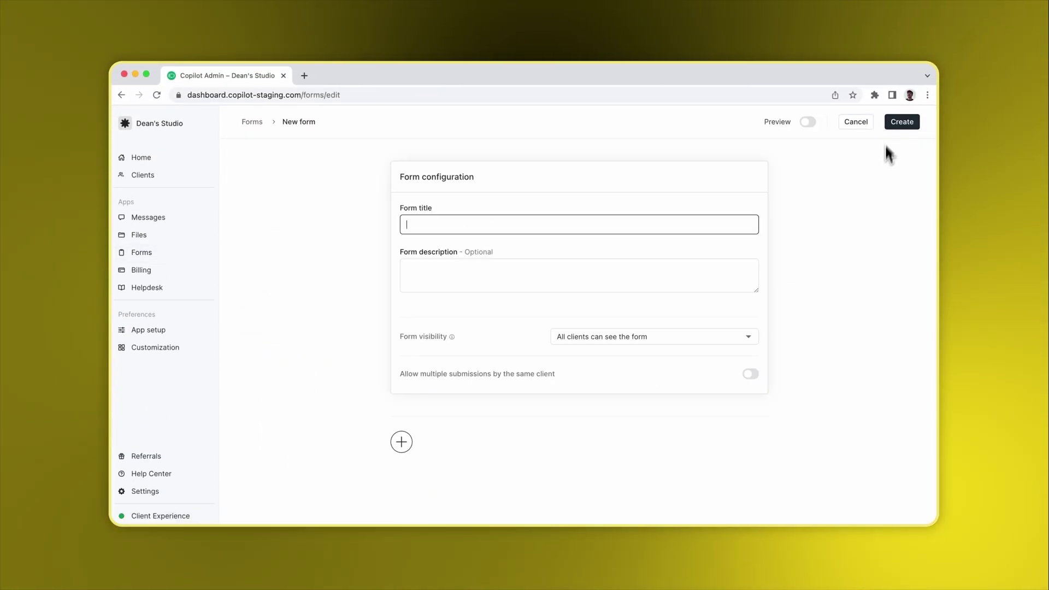
{"action": "type", "text": "Suppor"}
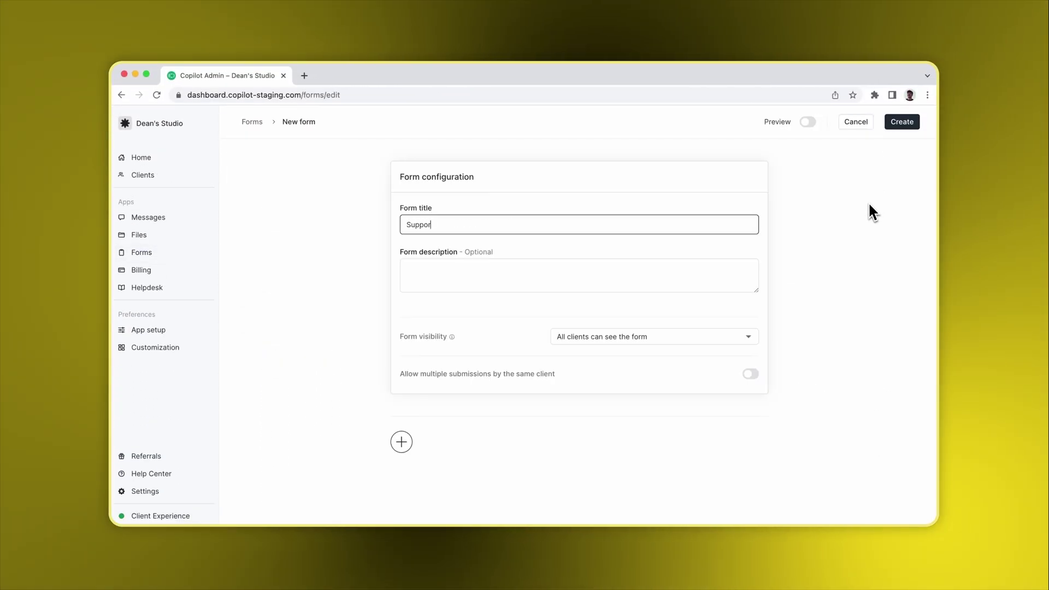
{"action": "type", "text": "t Request"}
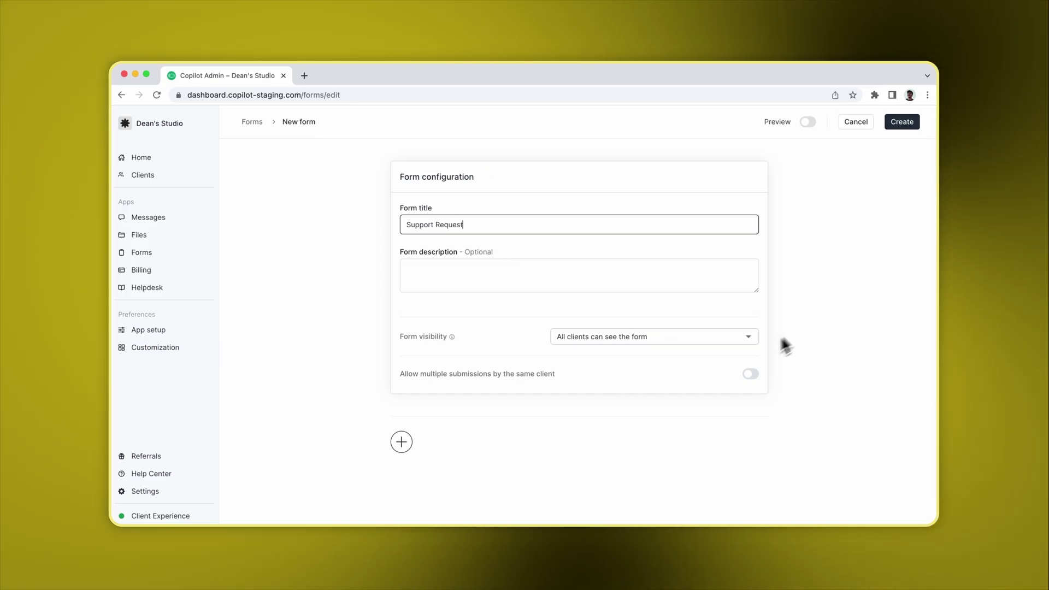
{"action": "left_click", "coordinate": [732, 342]}
{"action": "left_click", "coordinate": [730, 343]}
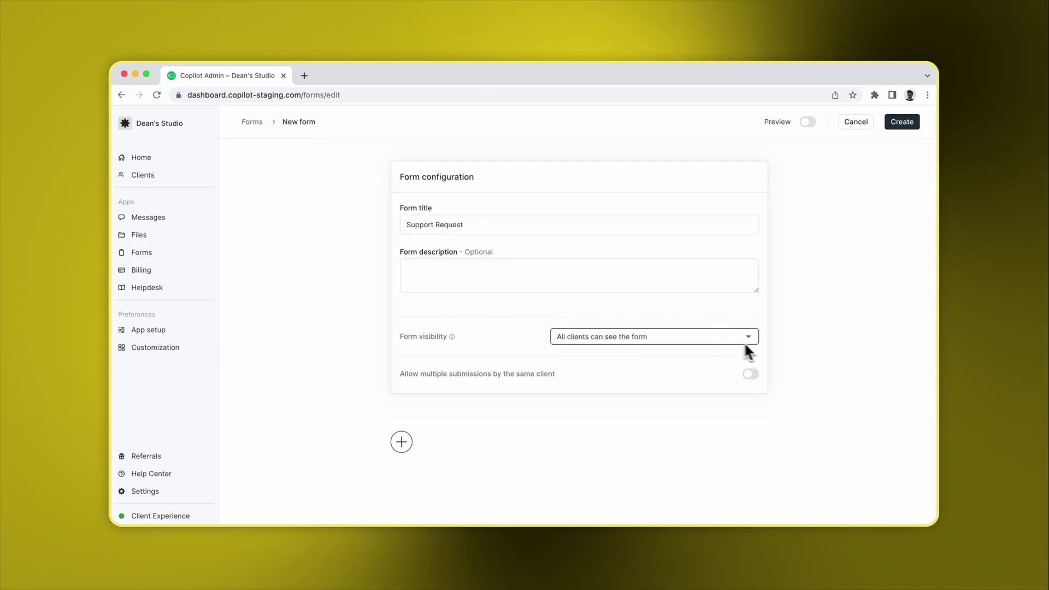
{"action": "left_click", "coordinate": [752, 376]}
- Add multi-select 'Does your issue have to do with any of these topics?' with Marketing Services, Communication, and a third choice
{"action": "left_click", "coordinate": [401, 442]}
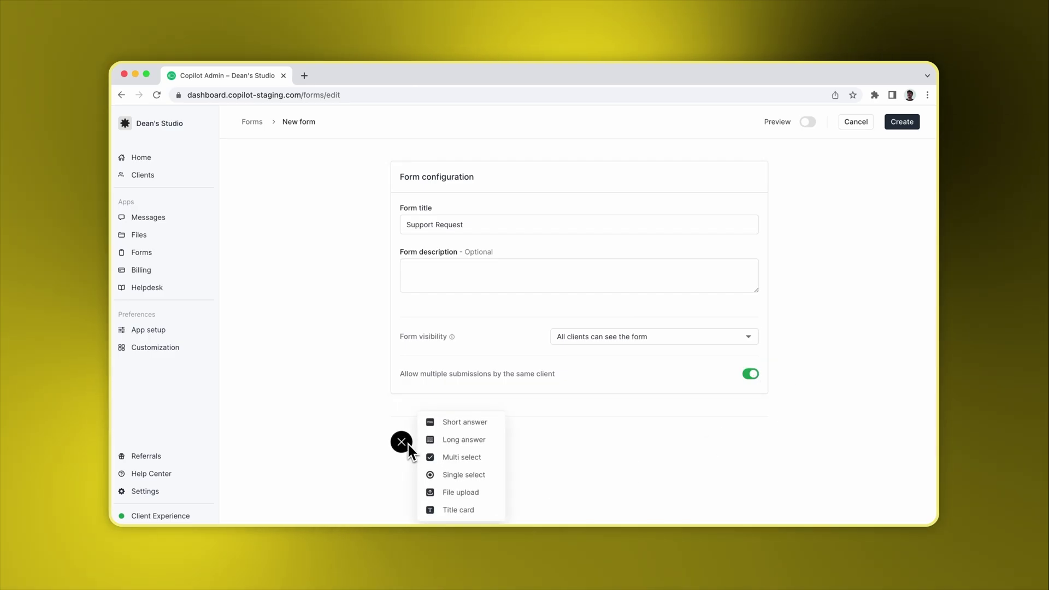
{"action": "left_click", "coordinate": [435, 456]}
{"action": "type", "text": "D"}
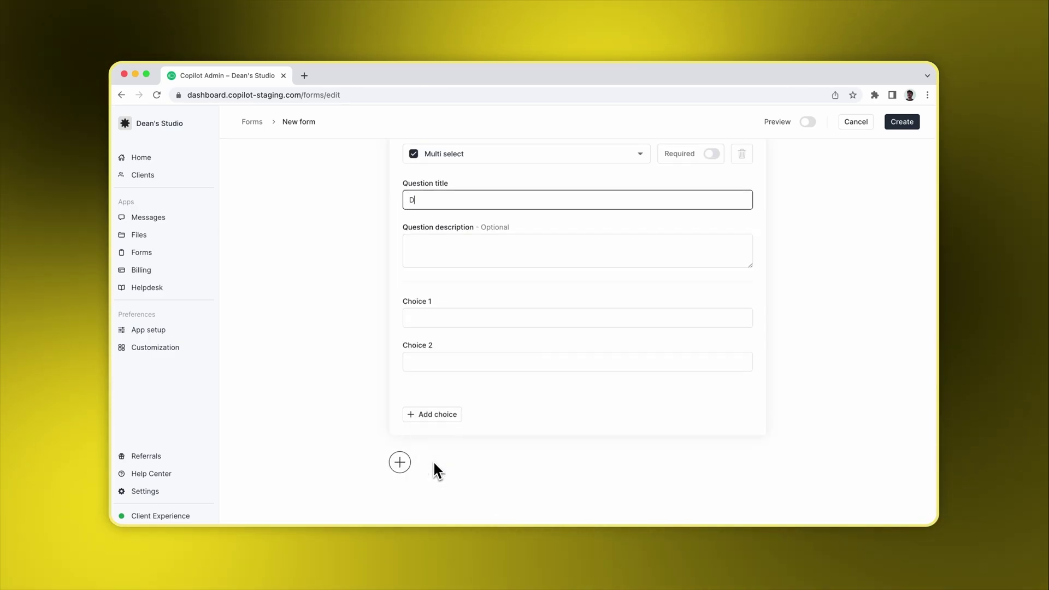
{"action": "type", "text": "oes your issue have to do with any of th"}
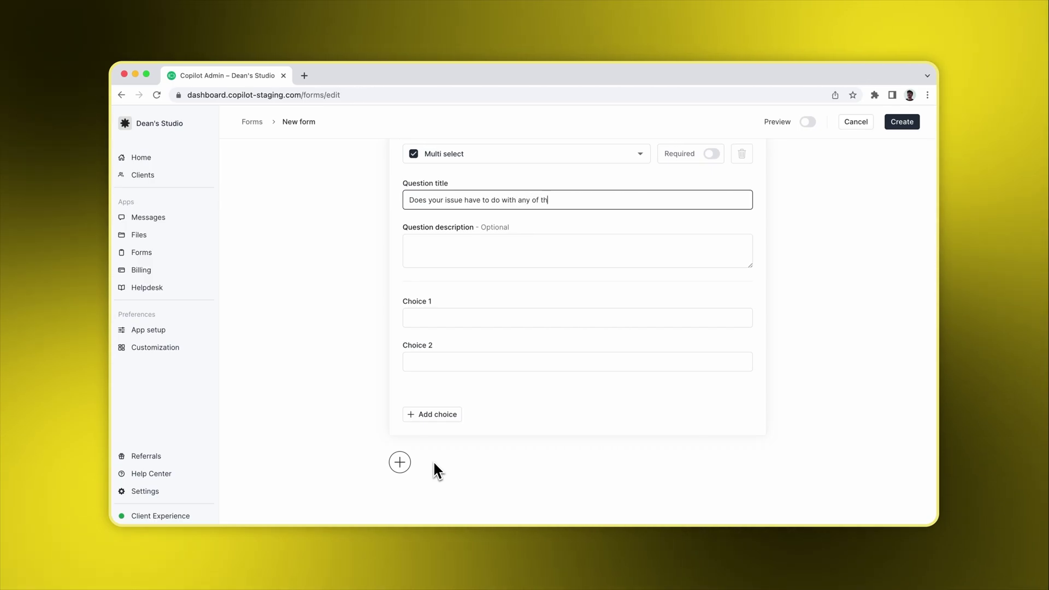
{"action": "type", "text": "ese topics?"}
{"action": "left_click", "coordinate": [431, 320]}
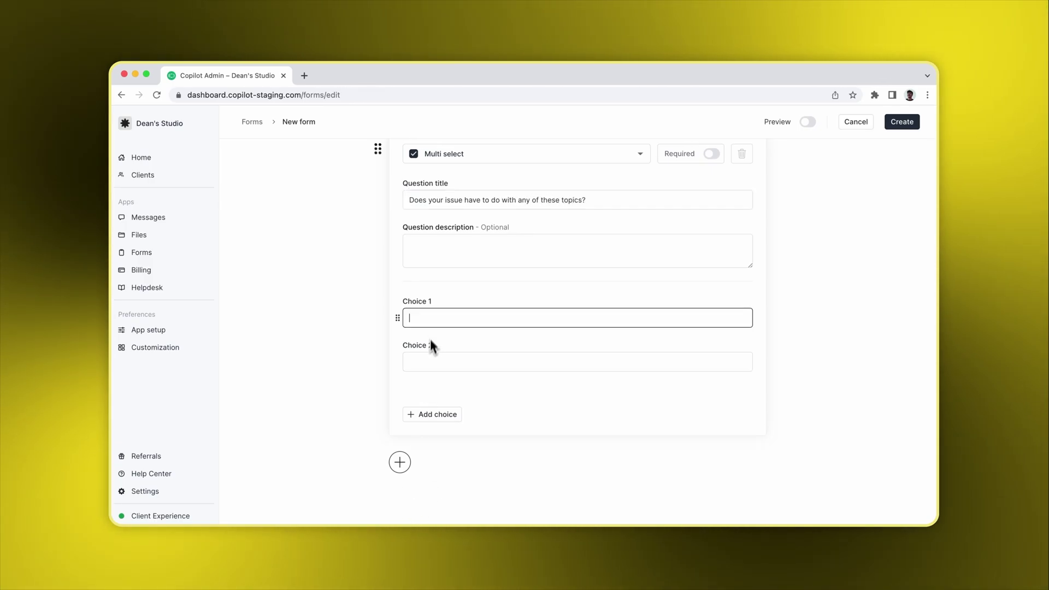
{"action": "type", "text": "Marketing Services"}
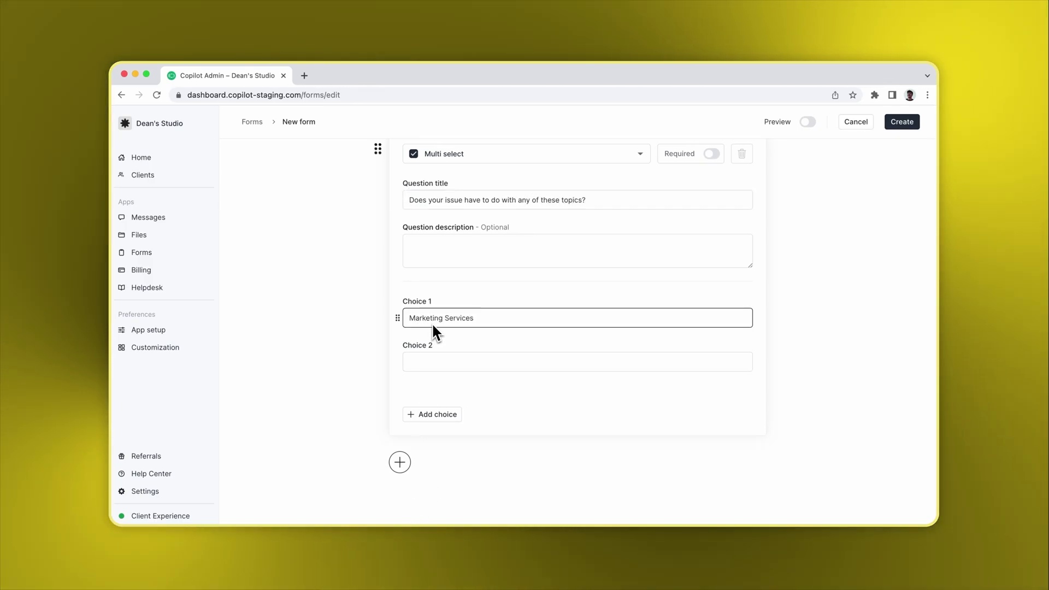
{"action": "left_click", "coordinate": [435, 362]}
{"action": "type", "text": "Communica"}
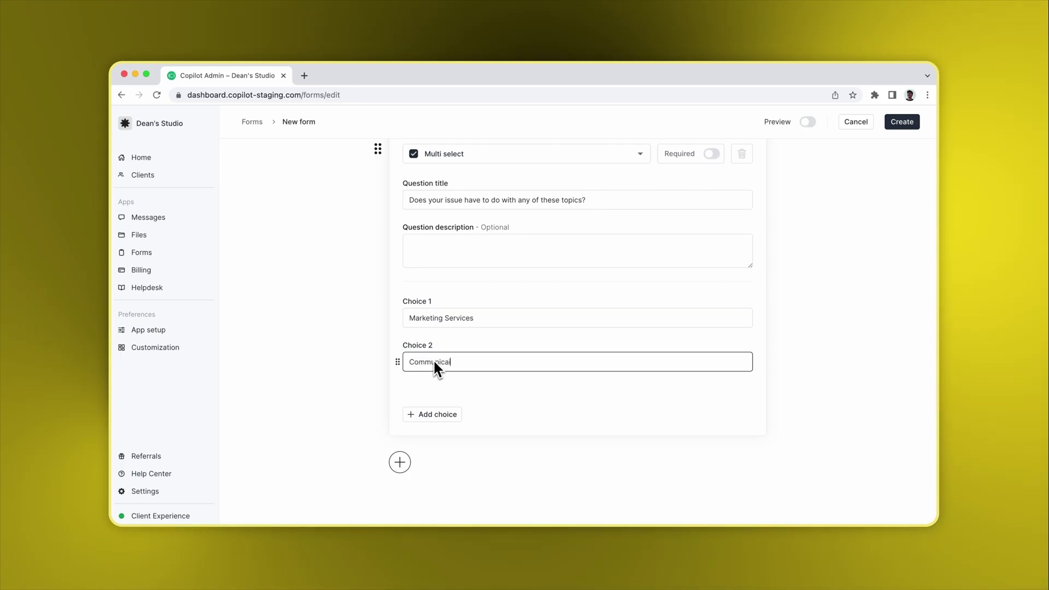
{"action": "type", "text": "tion"}
{"action": "left_click", "coordinate": [426, 414]}
{"action": "type", "text": "Client Portal"}
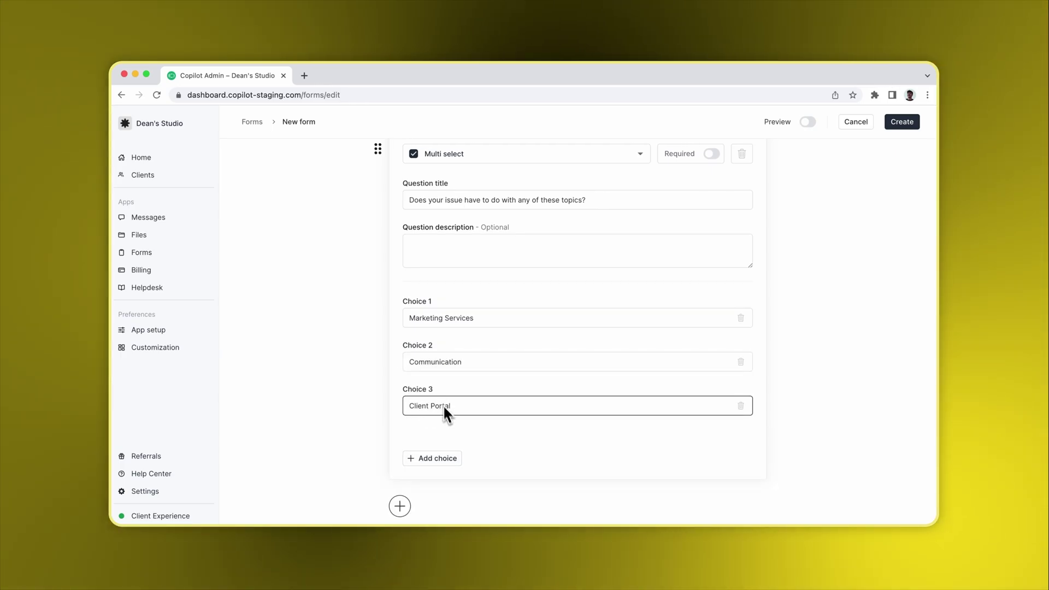
- Add a long-answer question 'What issue do you have?'
{"action": "left_click", "coordinate": [400, 506]}
{"action": "left_click", "coordinate": [445, 437]}
{"action": "type", "text": "What i"}
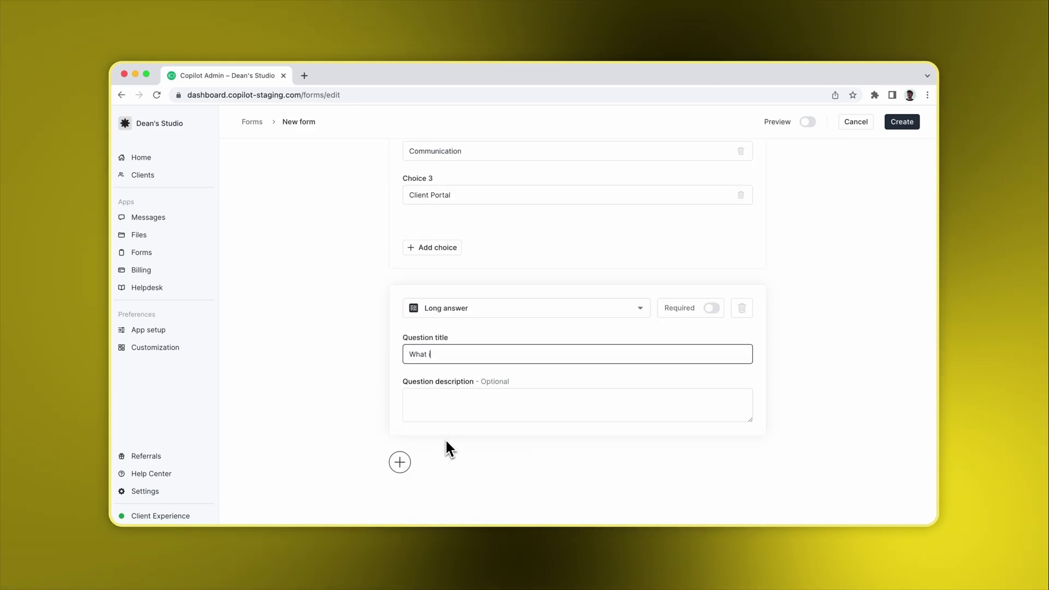
{"action": "type", "text": "ssue do you have?"}
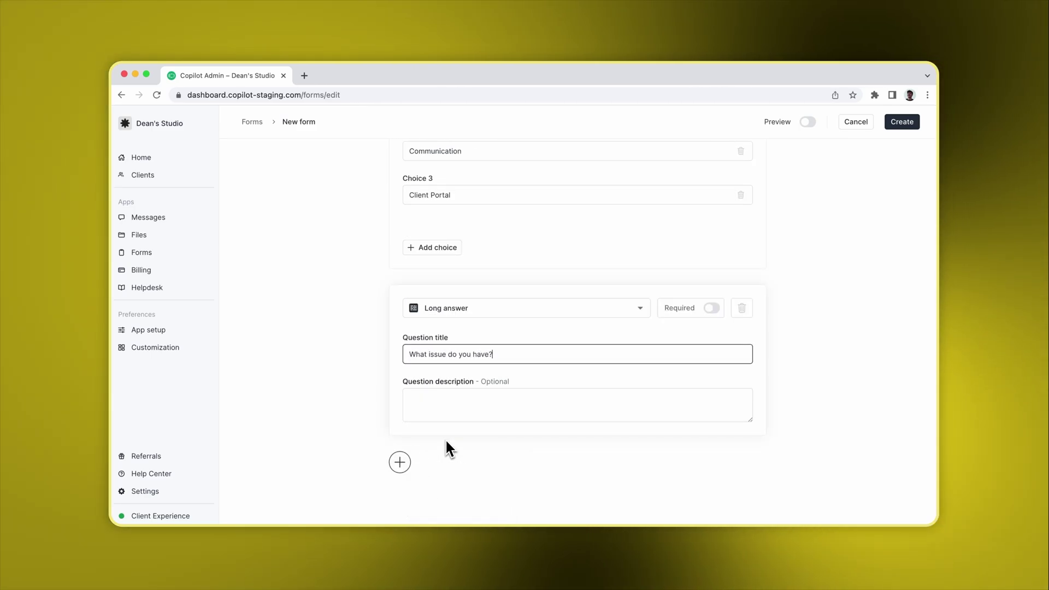
- Add single-select 'How urgent is this issue?' with Low, Medium, and a third choice
{"action": "left_click", "coordinate": [400, 462]}
{"action": "left_click", "coordinate": [426, 474]}
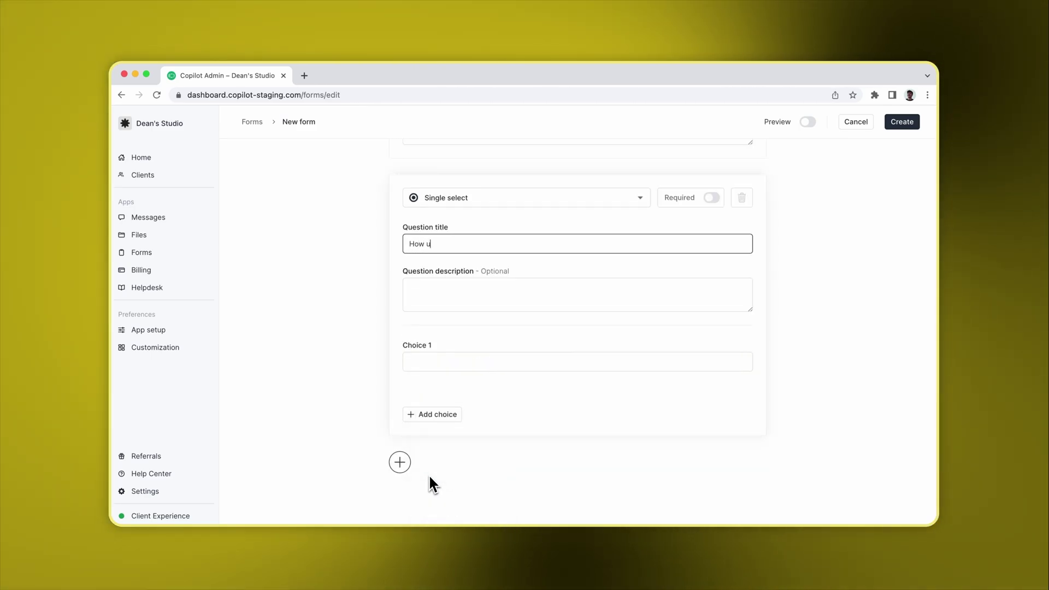
{"action": "type", "text": "How urgent is this issue?"}
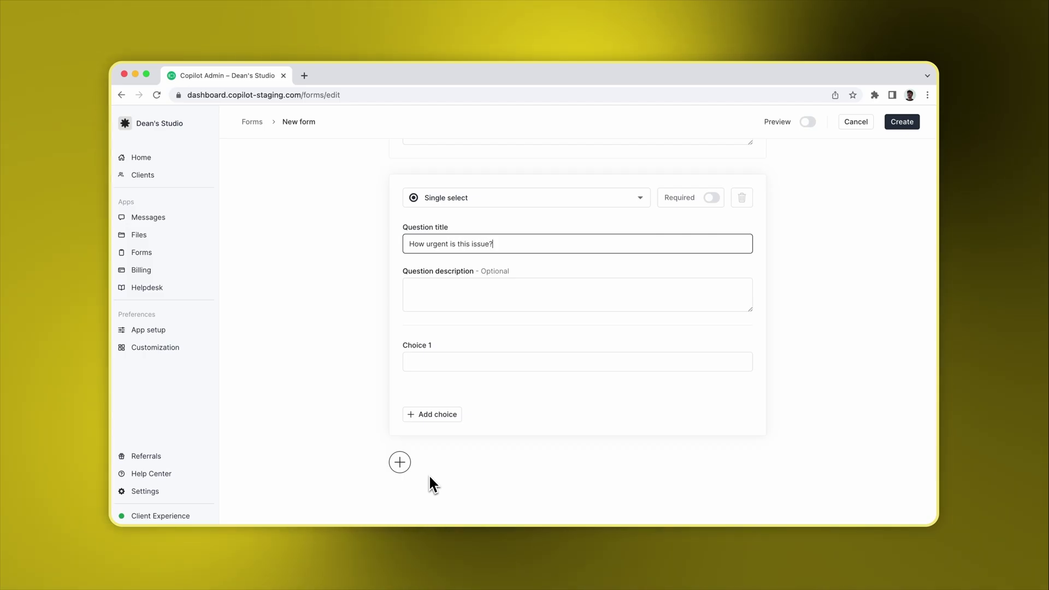
{"action": "left_click", "coordinate": [486, 361]}
{"action": "type", "text": "Low"}
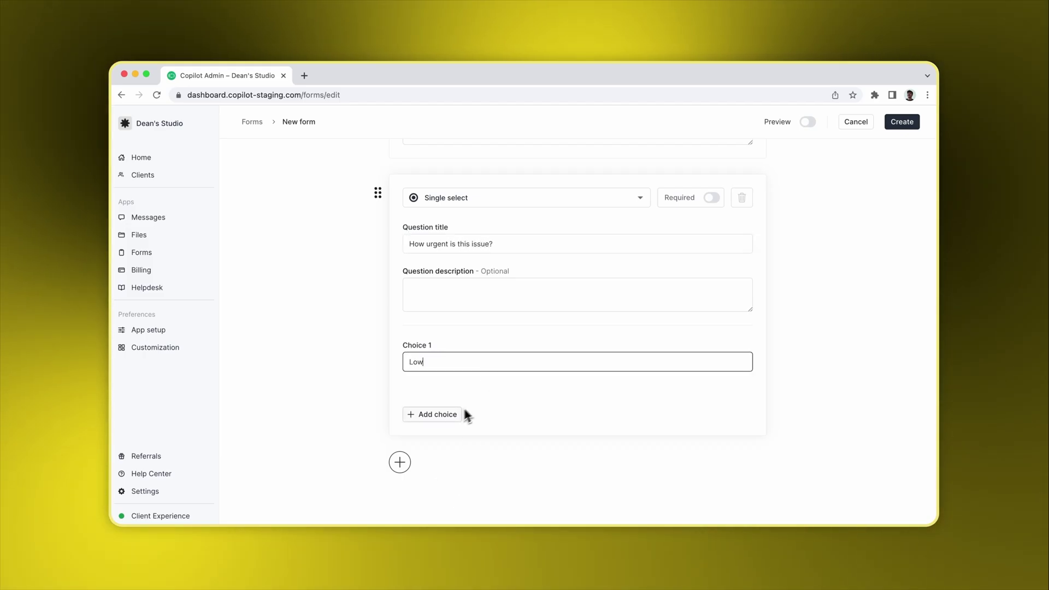
{"action": "left_click", "coordinate": [456, 414]}
{"action": "type", "text": "Medium"}
{"action": "left_click", "coordinate": [431, 453]}
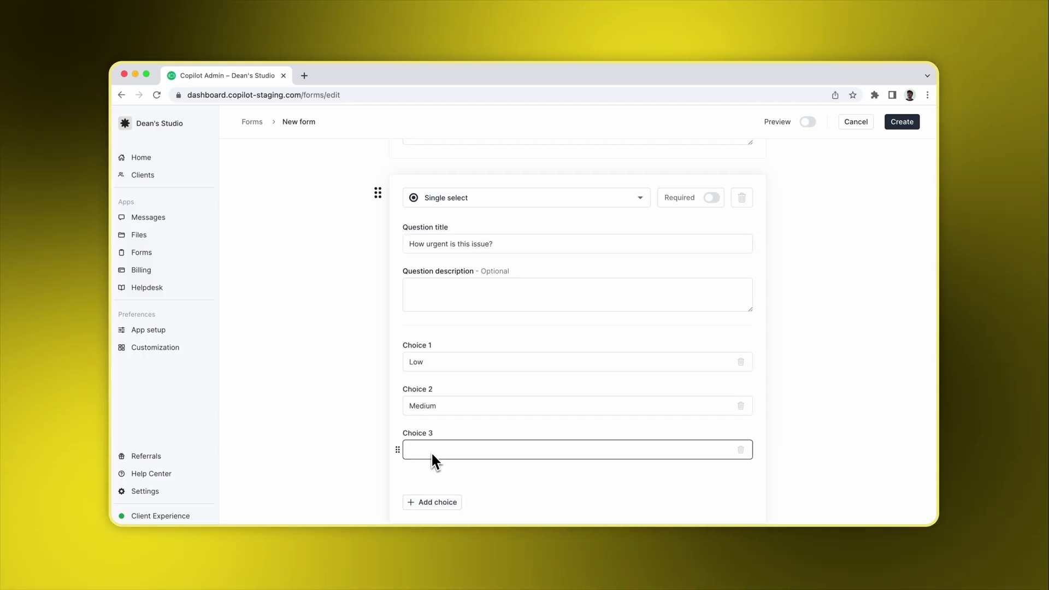
- Enter 'High' as the third urgency choice
{"action": "type", "text": "High"}
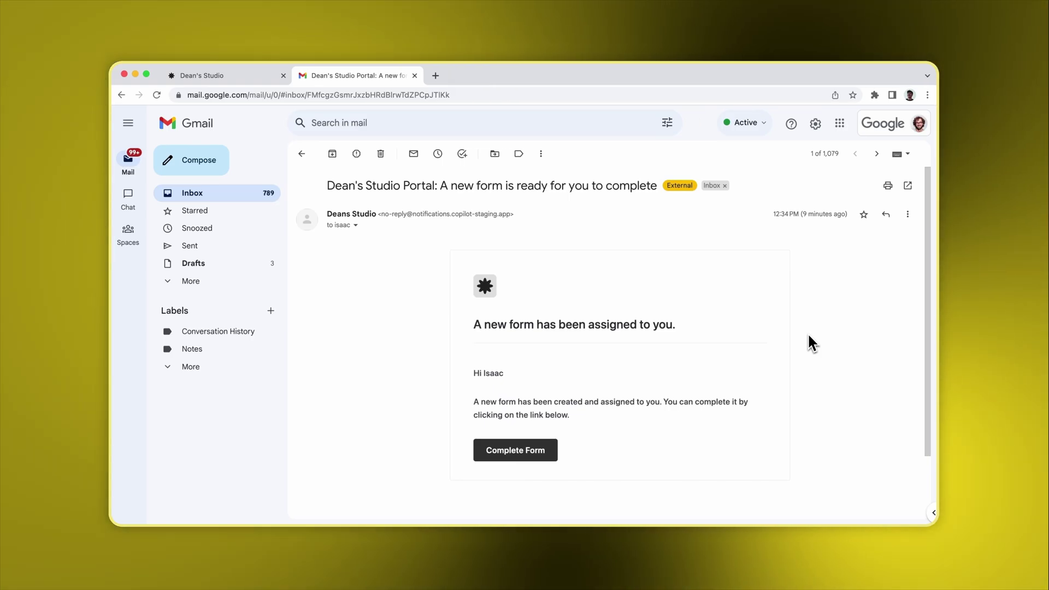
- Switch to the client portal tab to view its Forms list
{"action": "left_click", "coordinate": [256, 80]}
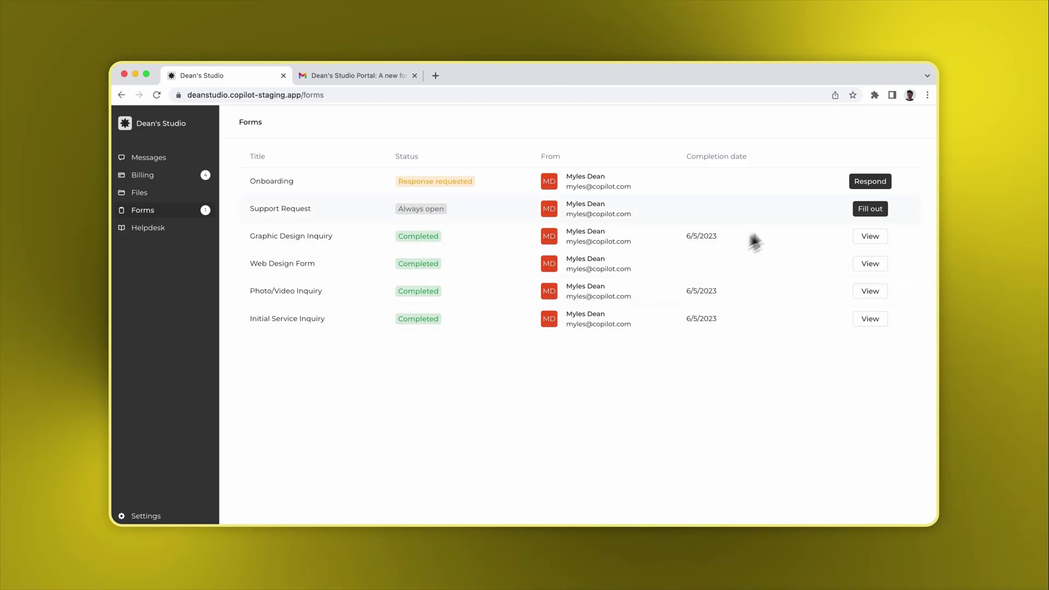
- Start responding to Onboarding and upload Group 269.png as the Company Logo
{"action": "left_click", "coordinate": [862, 182]}
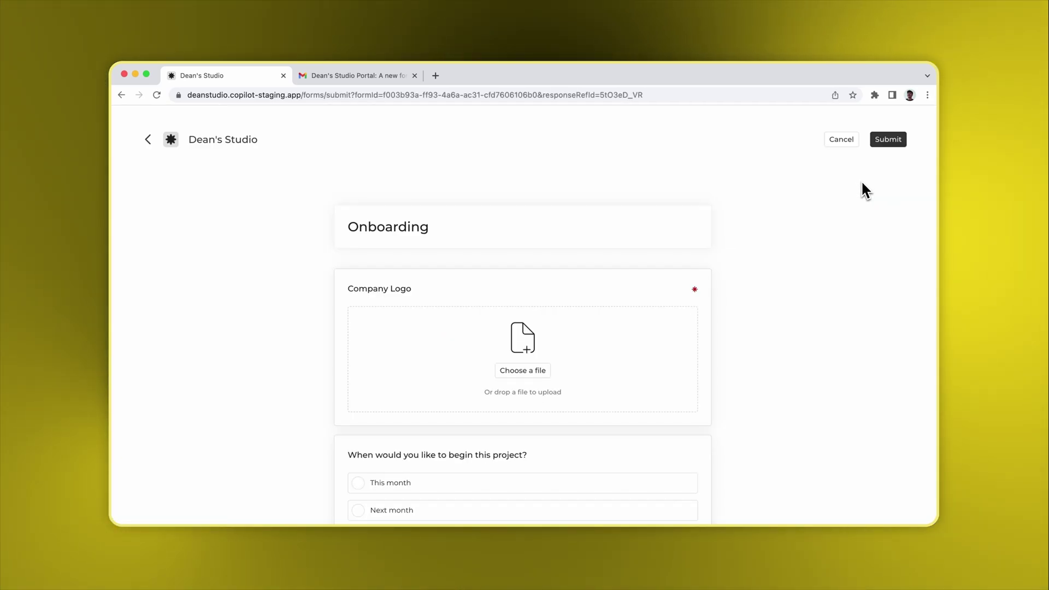
{"action": "left_click", "coordinate": [518, 371]}
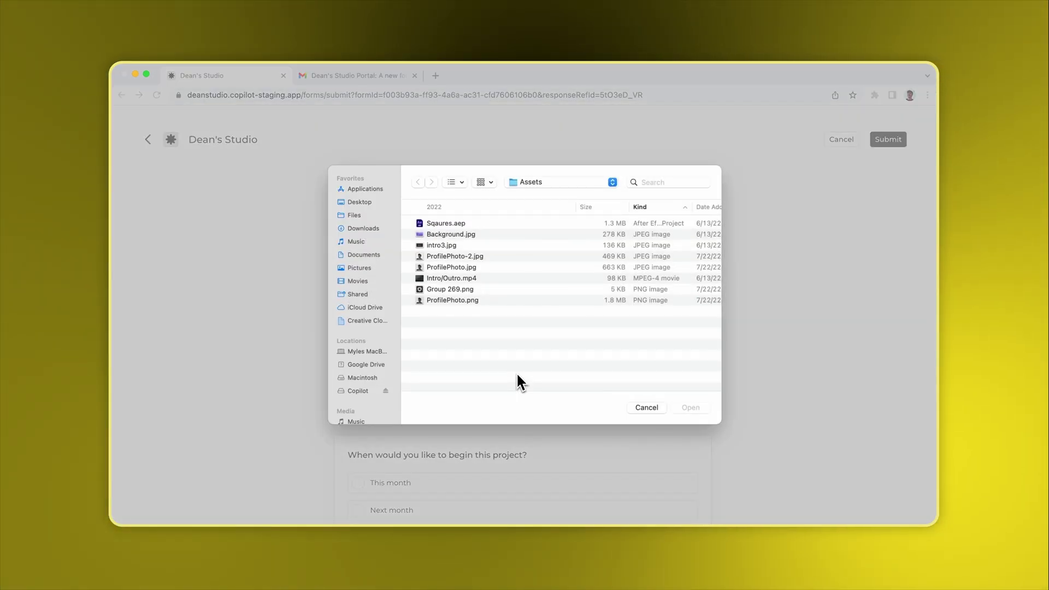
{"action": "left_click", "coordinate": [469, 289]}
{"action": "left_click", "coordinate": [689, 407]}
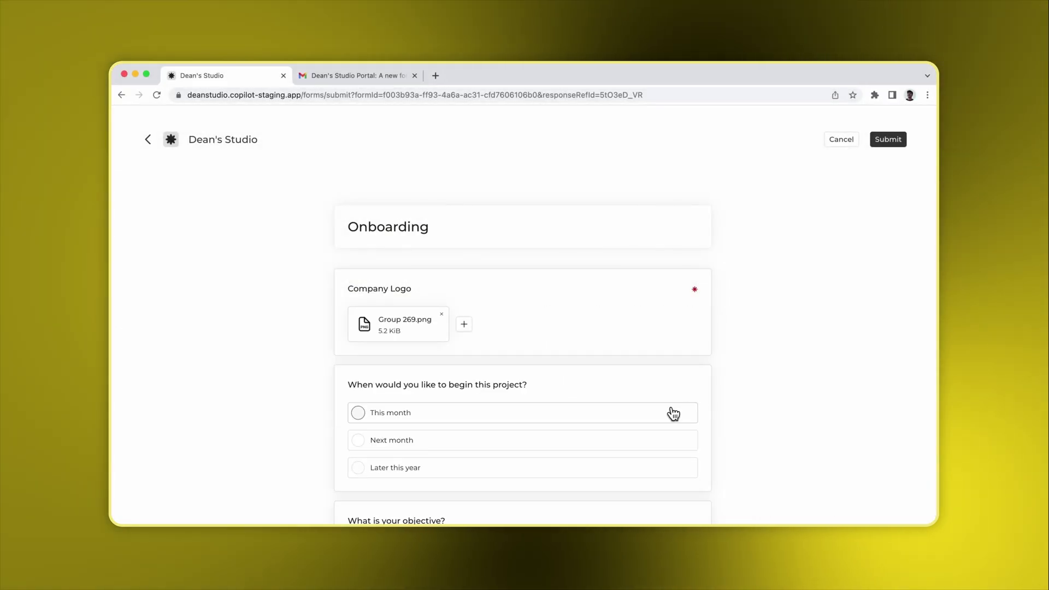
- Answer This month for the start, add the note 'Nothing right now.', and submit
{"action": "left_click", "coordinate": [672, 414]}
{"action": "scroll", "coordinate": [672, 413], "scroll_direction": "down", "scroll_amount": 4}
{"action": "scroll", "coordinate": [431, 421], "scroll_direction": "down", "scroll_amount": 2}
{"action": "left_click", "coordinate": [420, 431]}
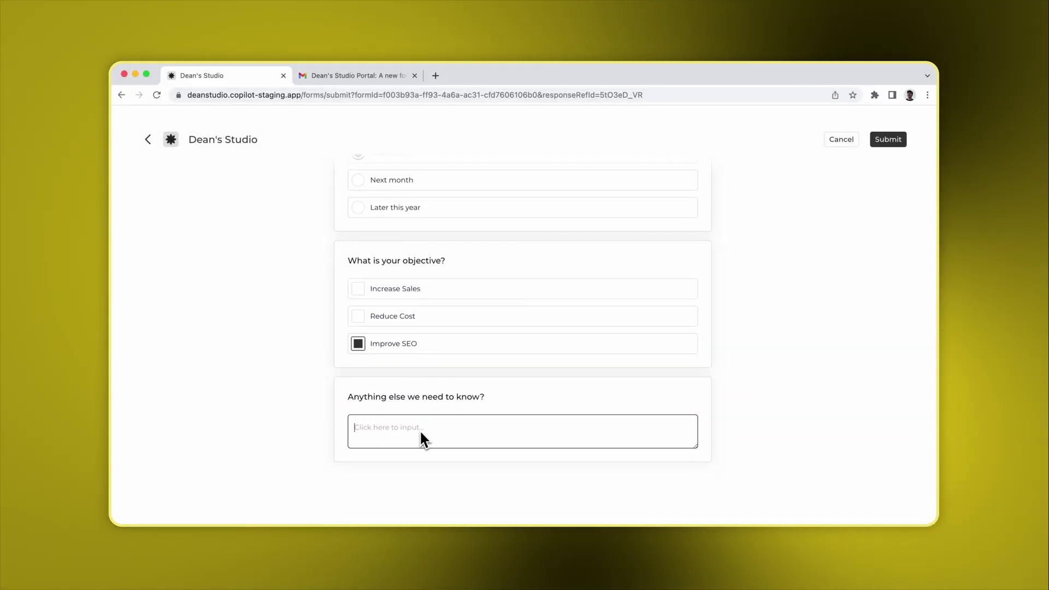
{"action": "type", "text": "Nothing right now."}
{"action": "left_click", "coordinate": [887, 139]}
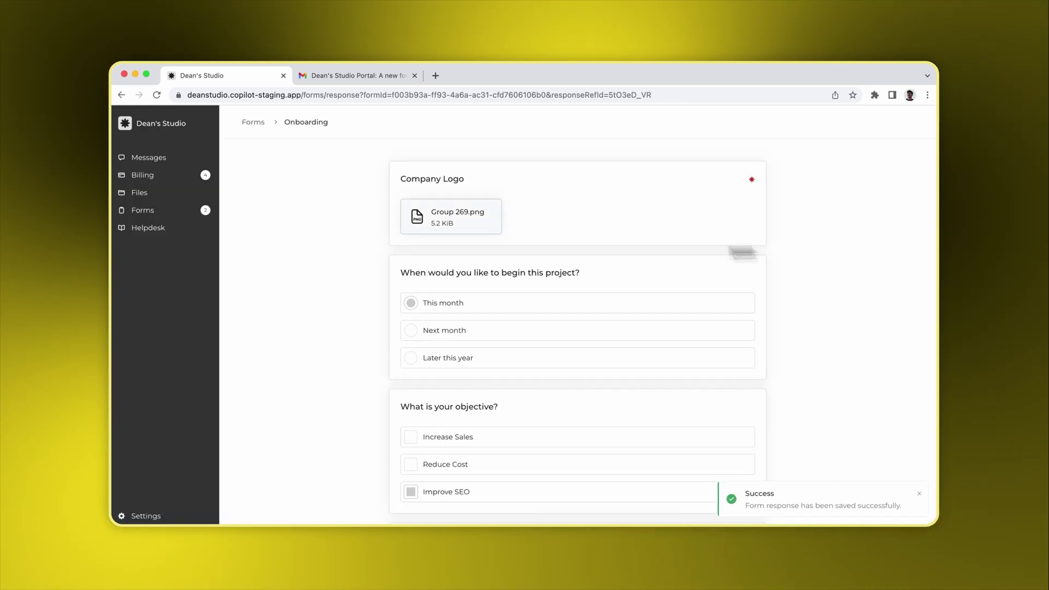
- Fill out Support Request: Marketing Services, issue 'I need help getting access to notion.', High urgency
{"action": "left_click", "coordinate": [254, 123]}
{"action": "left_click", "coordinate": [872, 186]}
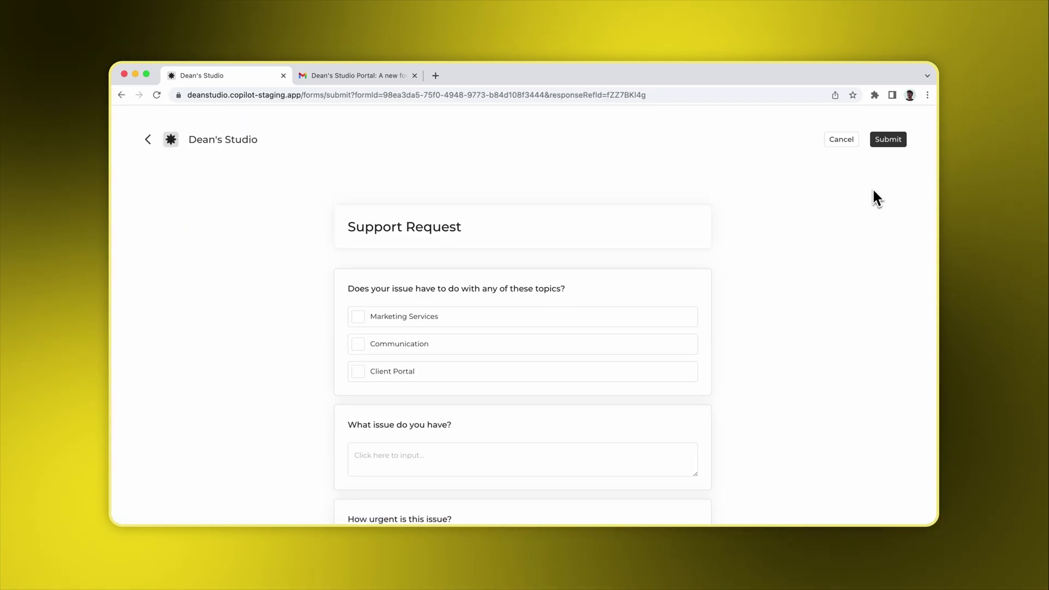
{"action": "left_click", "coordinate": [682, 319]}
{"action": "scroll", "coordinate": [786, 341], "scroll_direction": "down", "scroll_amount": 3}
{"action": "left_click", "coordinate": [650, 312]}
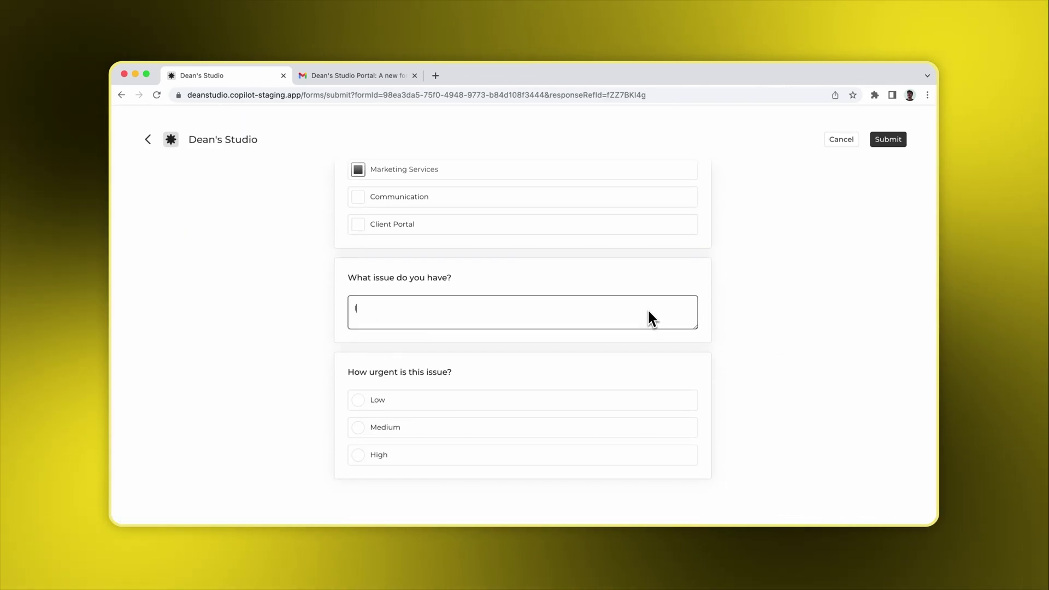
{"action": "type", "text": "I need help gett"}
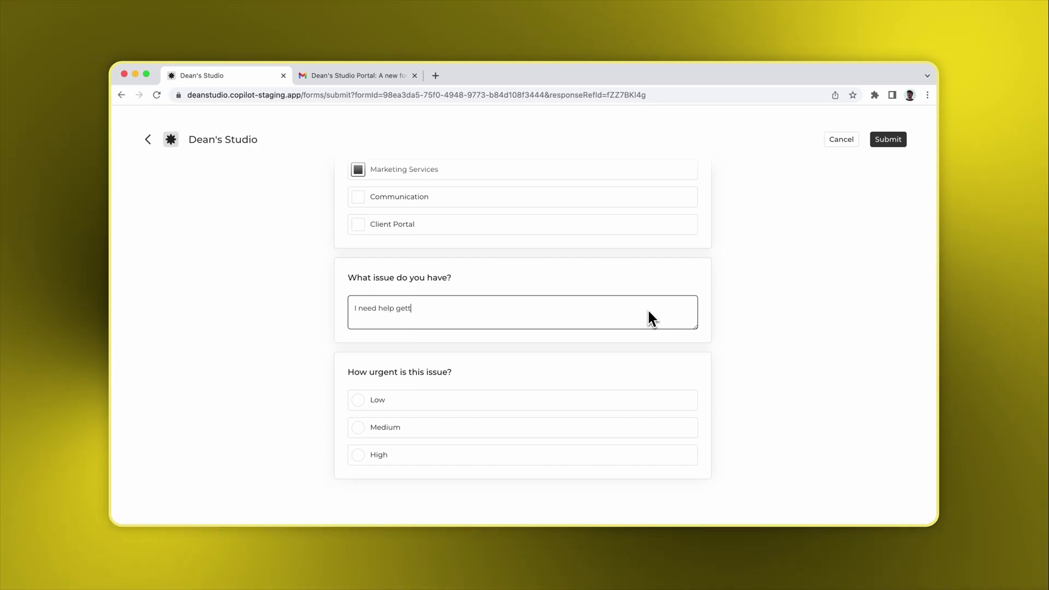
{"action": "type", "text": "ing access to notion."}
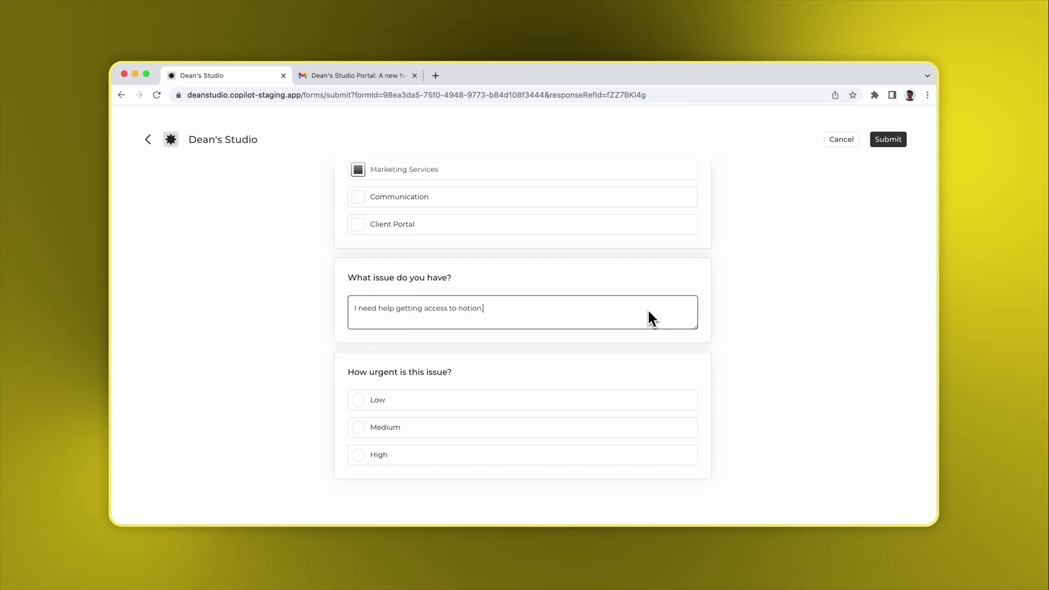
{"action": "left_click", "coordinate": [615, 454]}
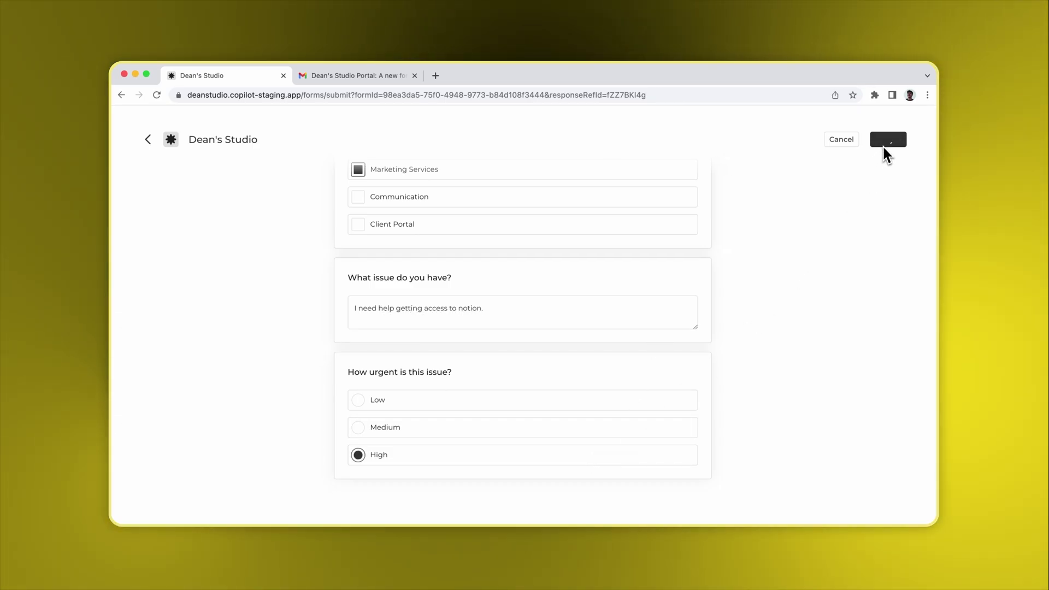